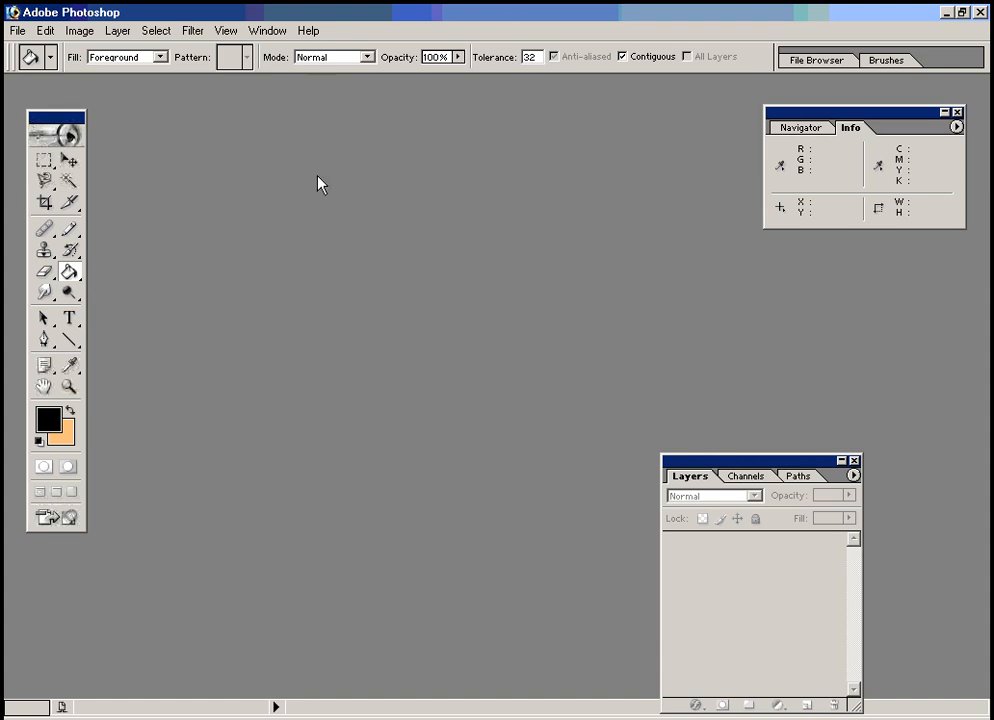
# Create a document 100 pixels wide and 30 pixels high with white contents, and maximize its window.
pyautogui.click(18, 30)
pyautogui.click(27, 55)
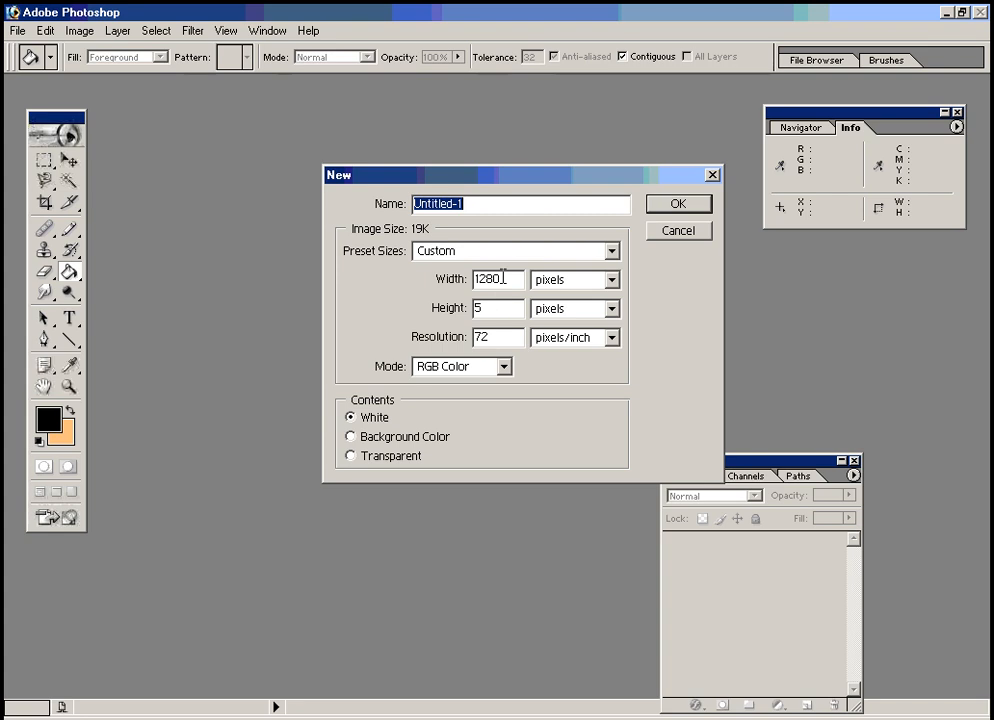
pyautogui.moveTo(503, 278); pyautogui.dragTo(398, 267)
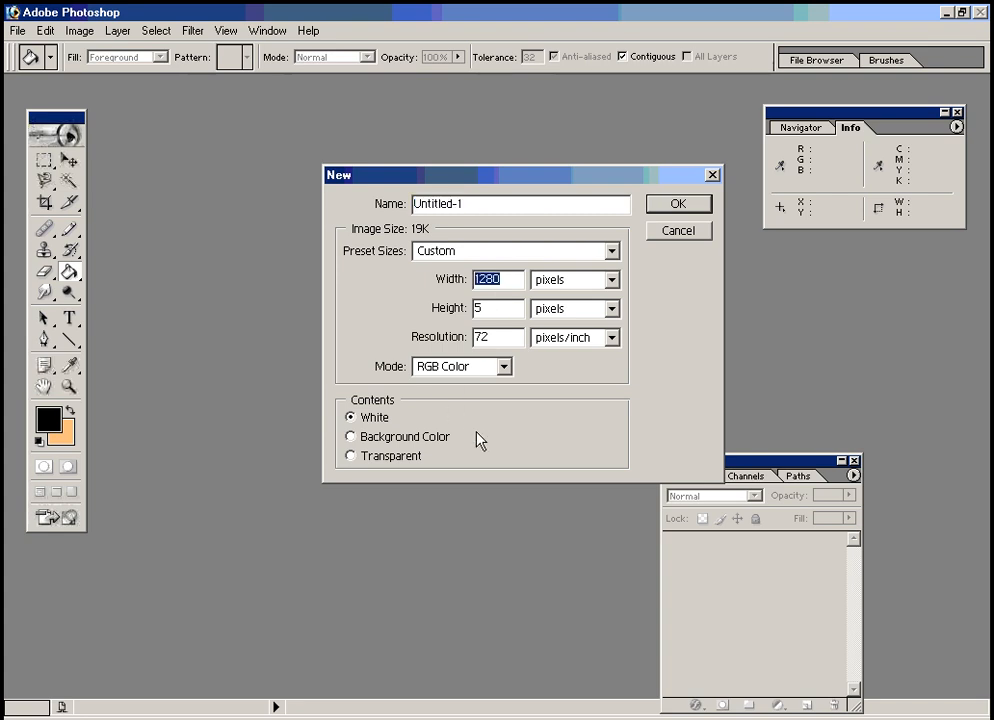
pyautogui.write('100')
pyautogui.doubleClick(490, 308)
pyautogui.write('30')
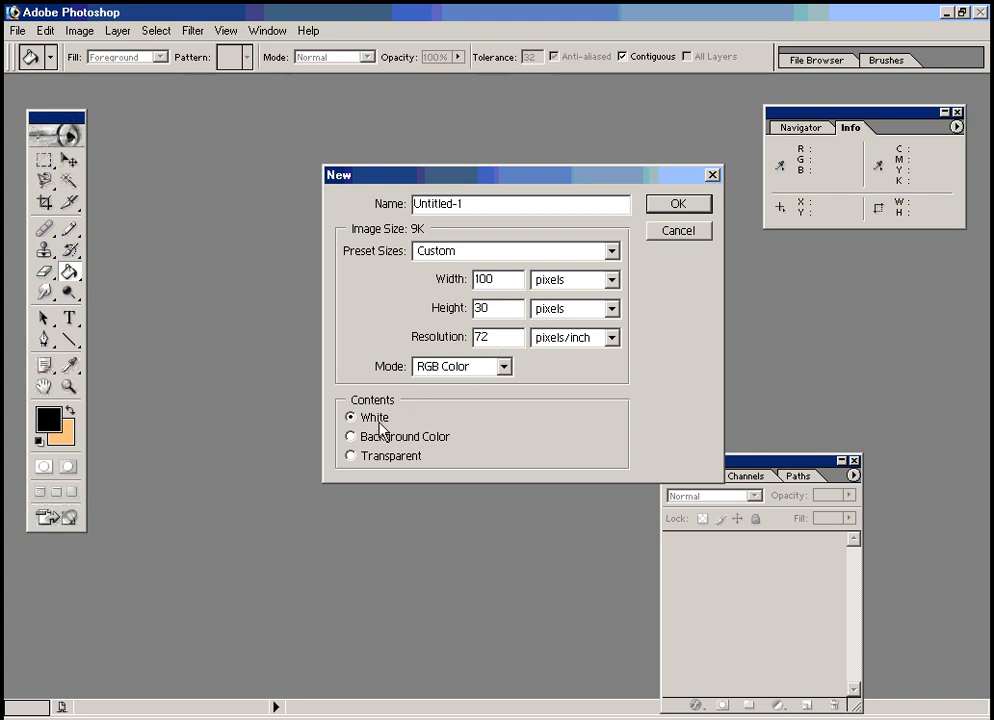
pyautogui.click(678, 205)
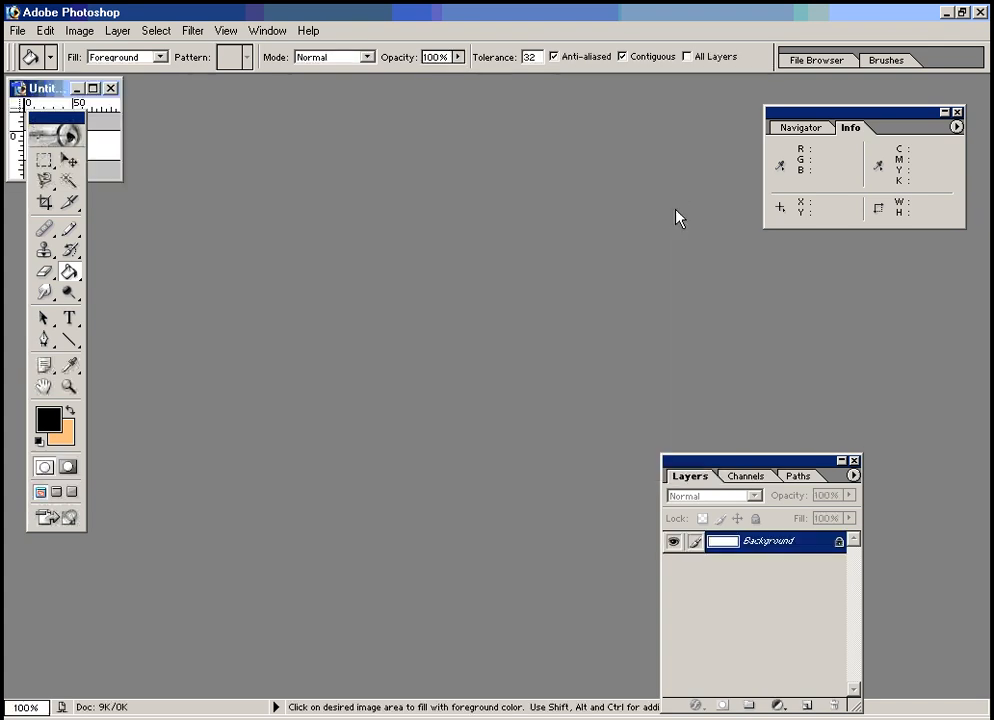
pyautogui.moveTo(70, 89); pyautogui.dragTo(467, 352)
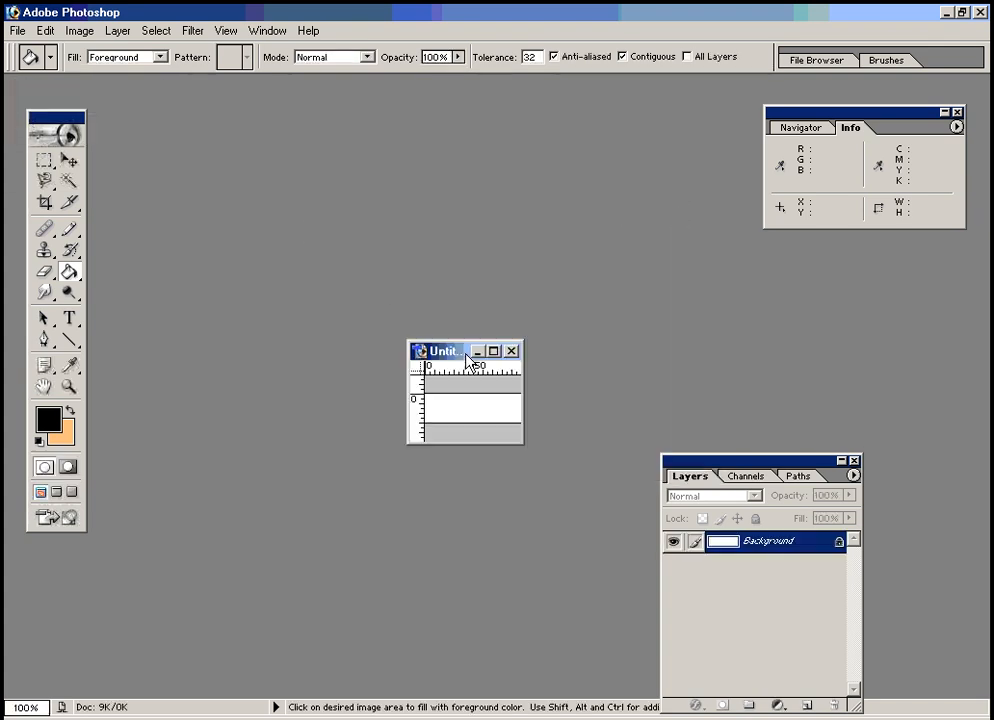
pyautogui.click(494, 351)
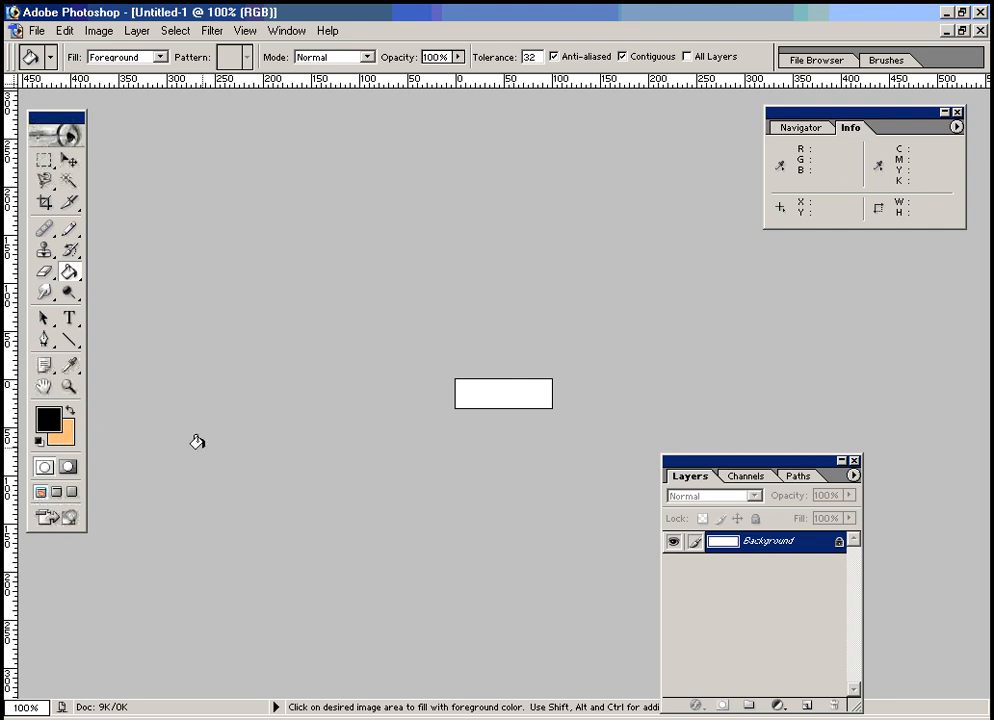
# Fill the whole background with black (000000) using the Paint Bucket.
pyautogui.click(45, 423)
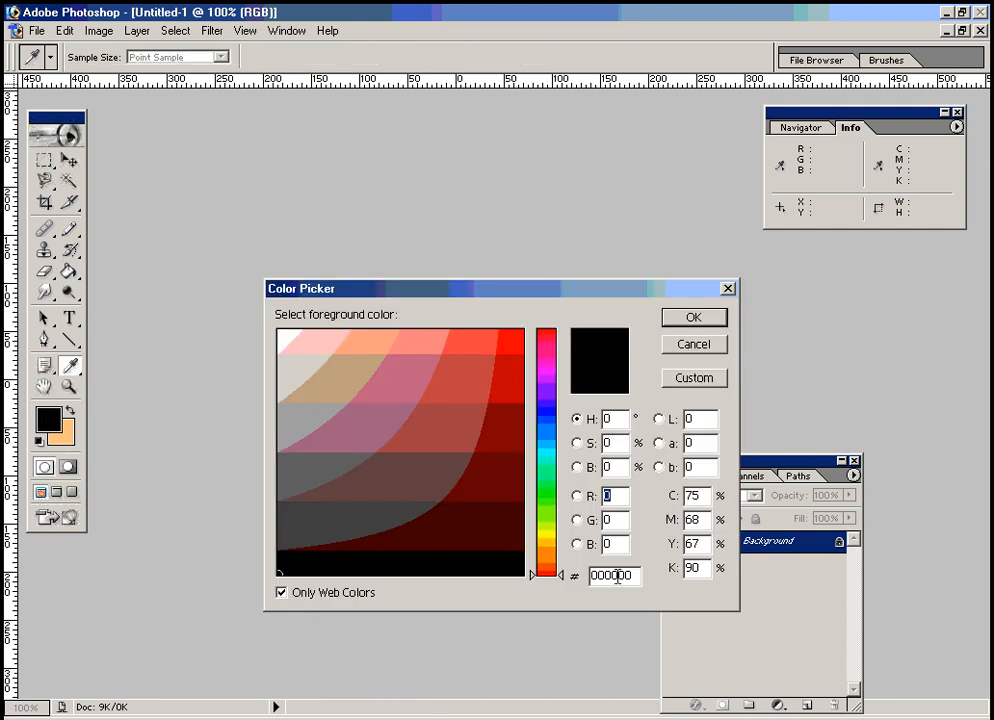
pyautogui.moveTo(636, 576); pyautogui.dragTo(520, 608)
pyautogui.click(692, 320)
pyautogui.press('g')
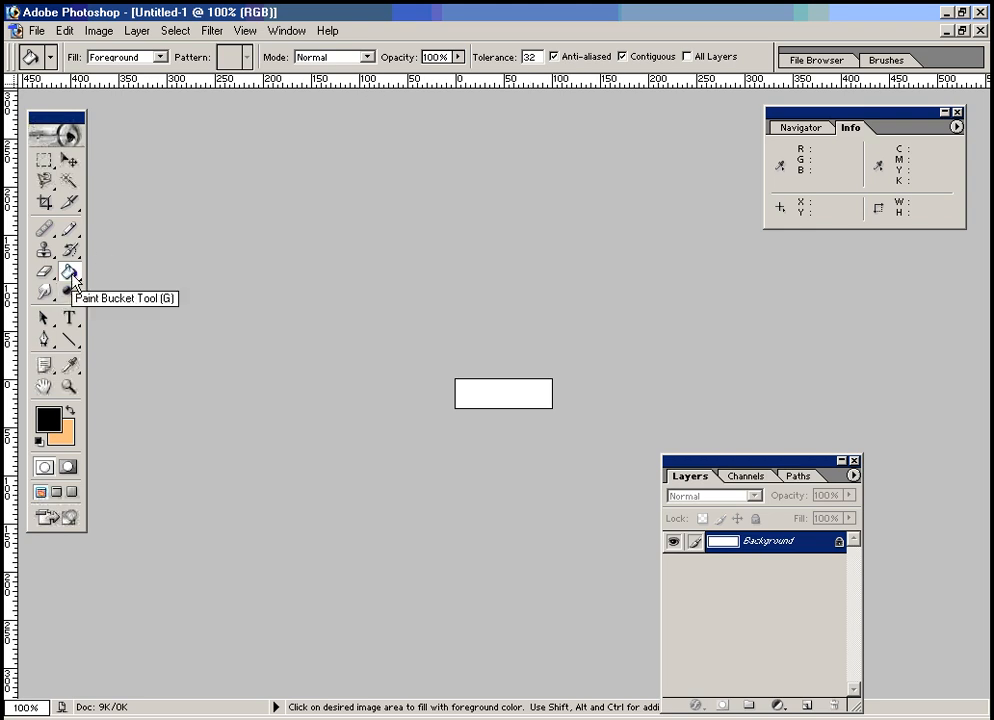
pyautogui.click(462, 385)
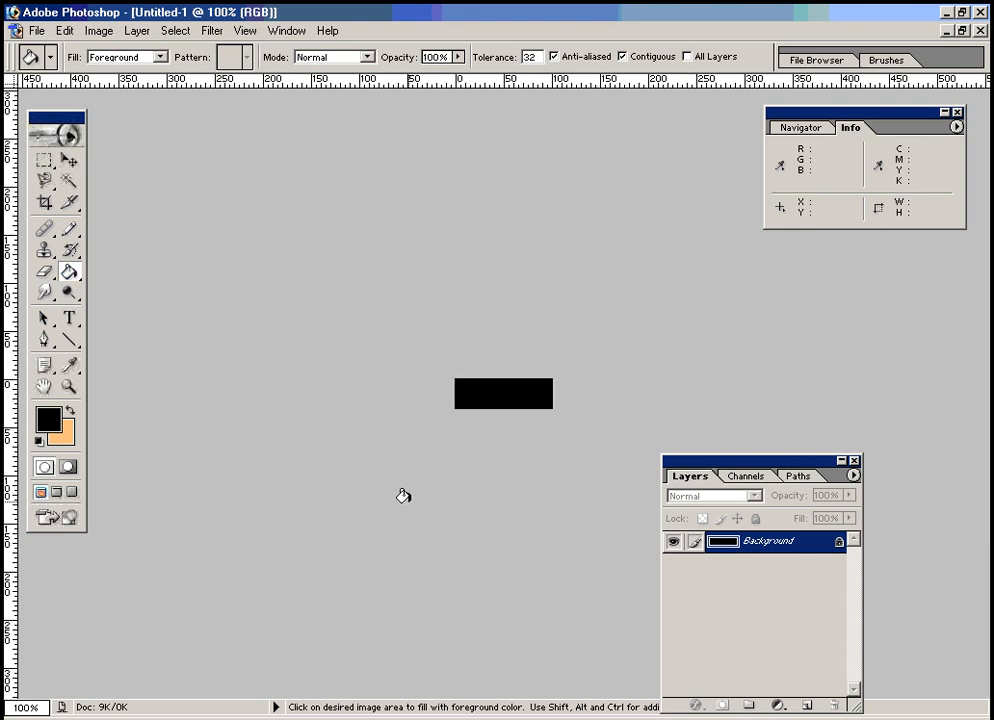
# Add a new empty layer above the black background, keeping the default layer settings.
pyautogui.moveTo(751, 468); pyautogui.dragTo(752, 297)
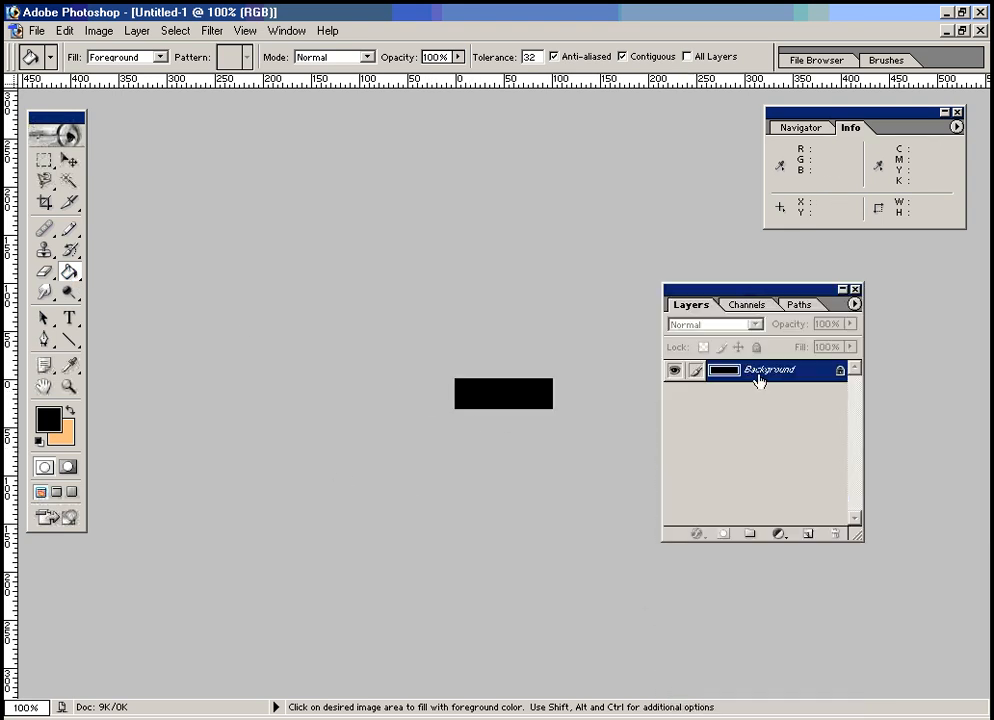
pyautogui.click(854, 305)
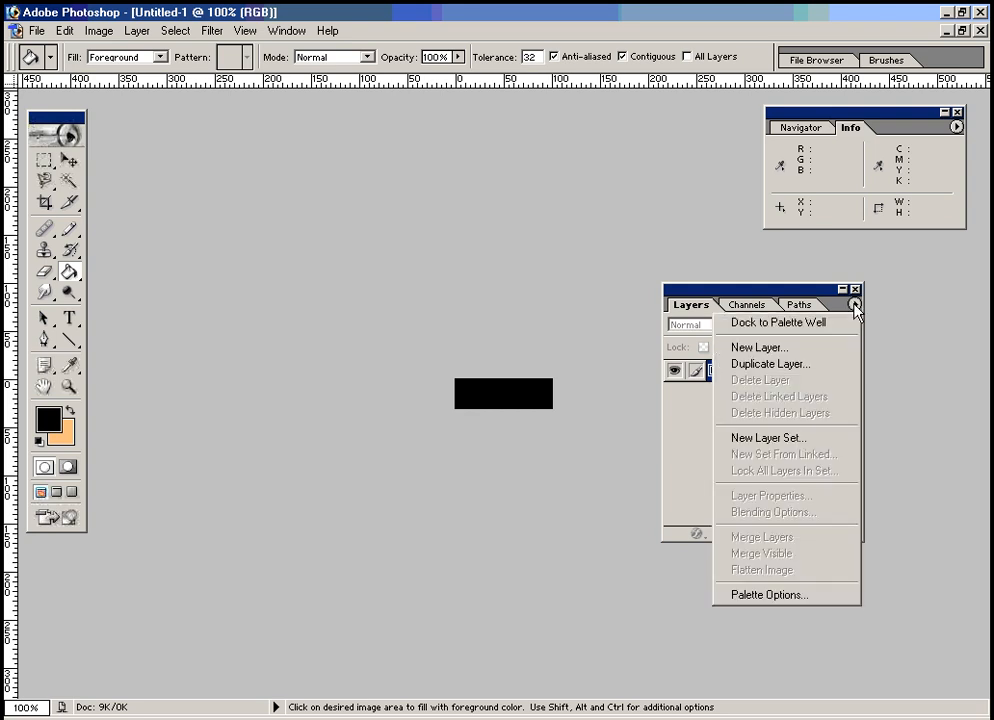
pyautogui.click(759, 347)
pyautogui.click(642, 325)
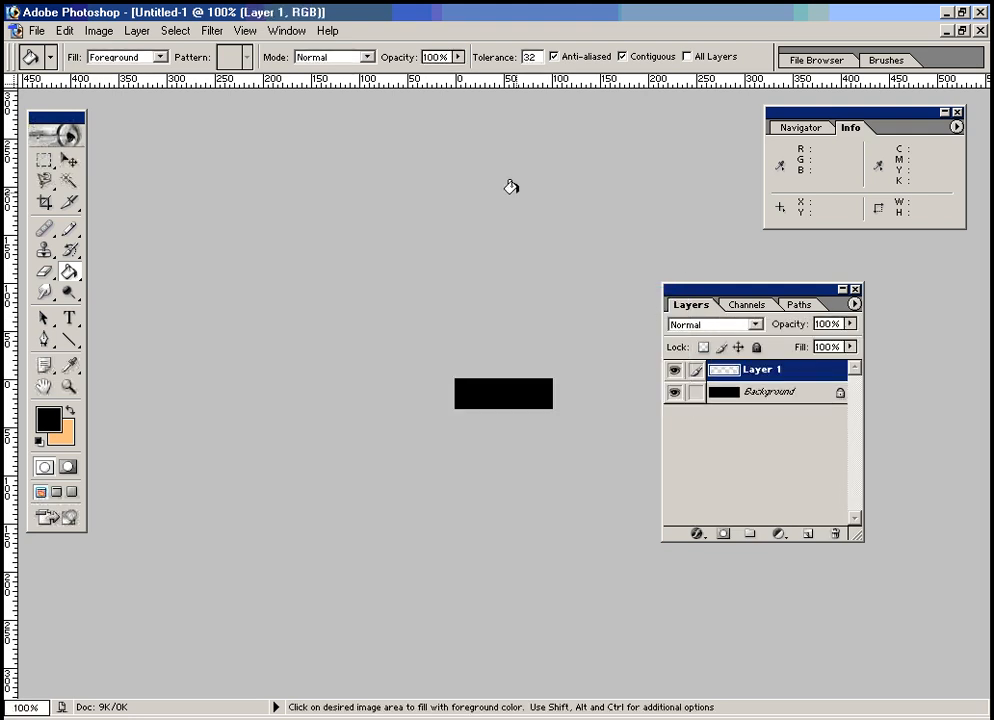
# Draw an elliptical selection about 91 × 26 pixels, nearly filling the black canvas.
pyautogui.click(44, 166)
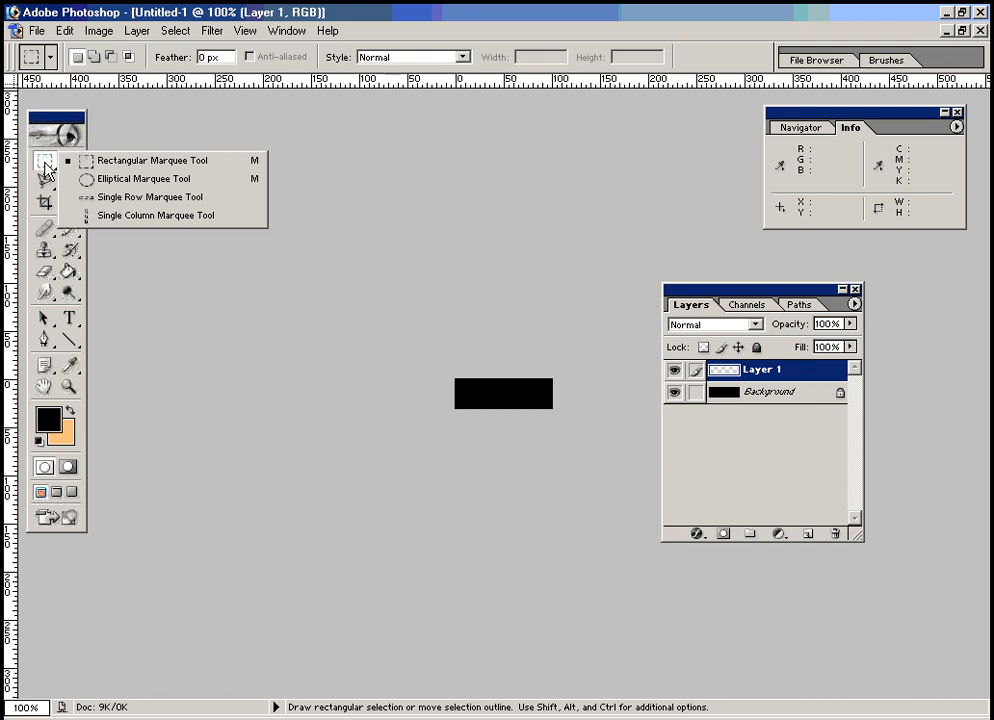
pyautogui.click(193, 180)
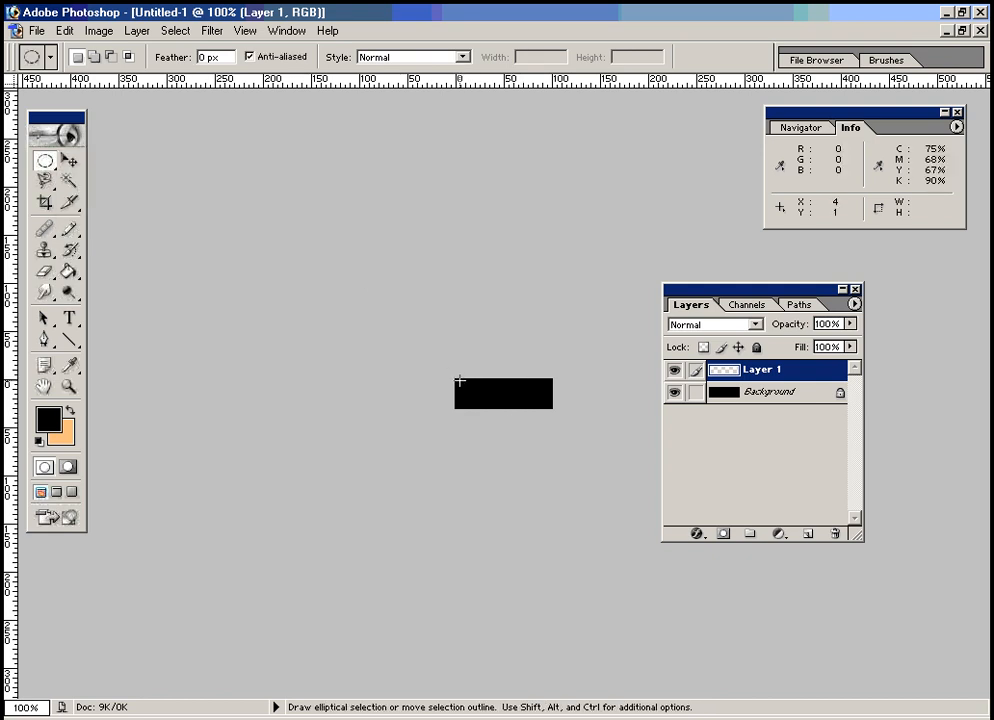
pyautogui.moveTo(459, 381); pyautogui.dragTo(547, 405)
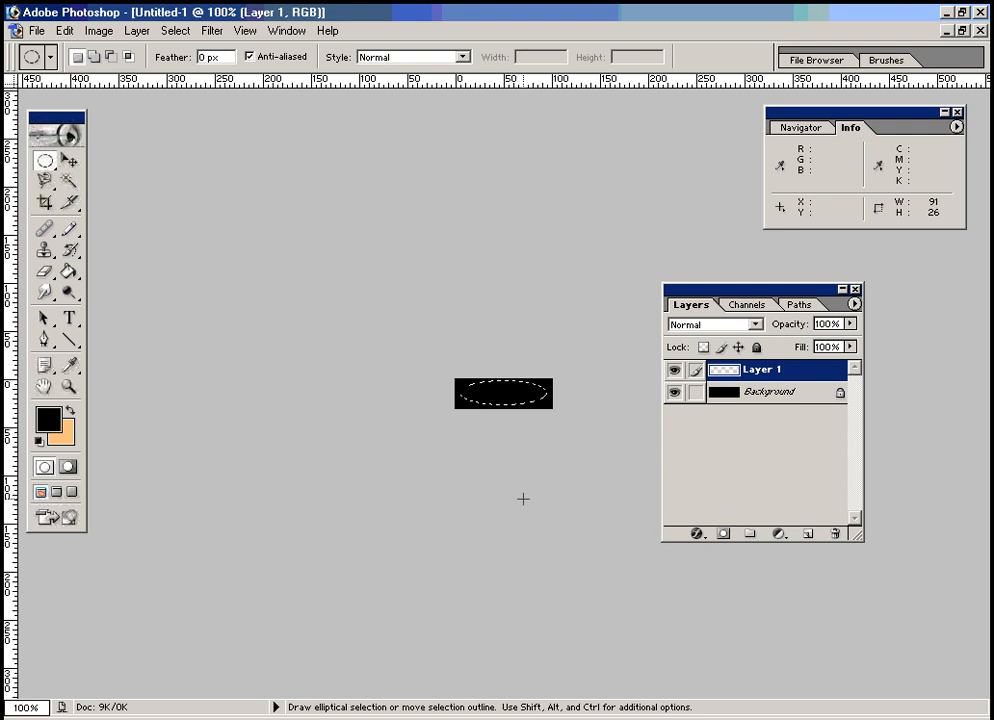
# Fill the elliptical selection on the new layer with light gray CCCCCC and deselect it.
pyautogui.click(57, 430)
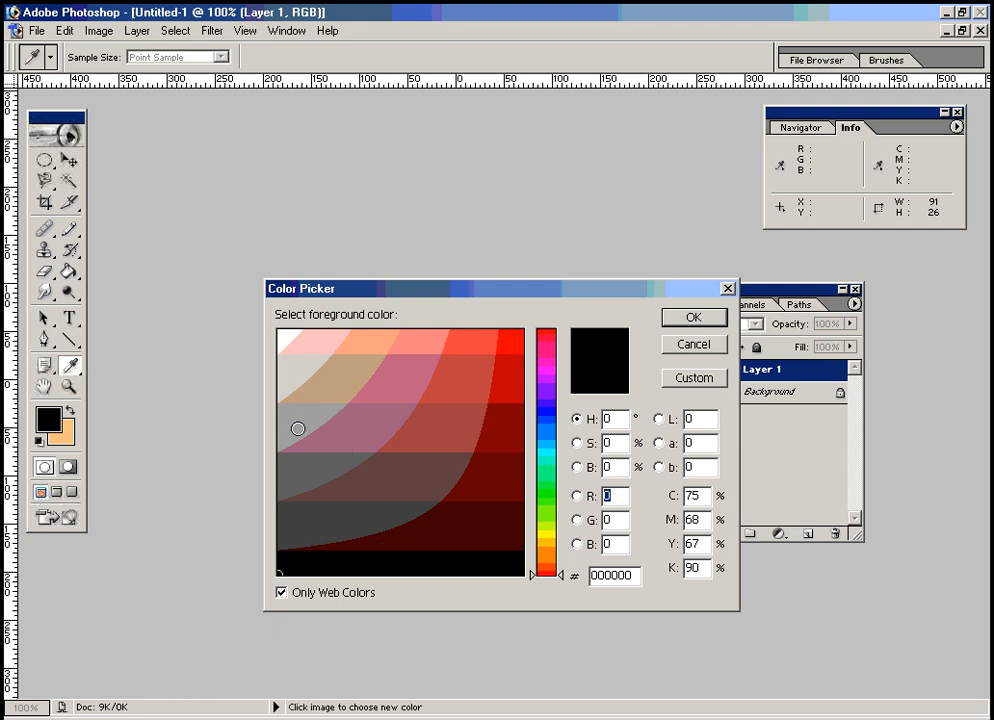
pyautogui.click(291, 374)
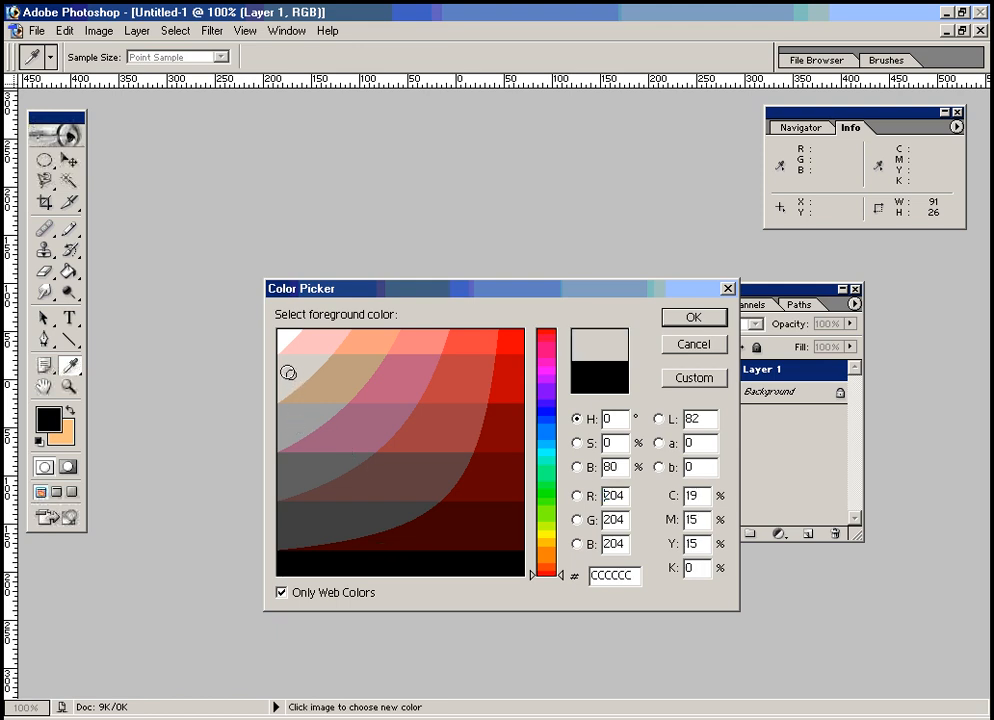
pyautogui.click(686, 321)
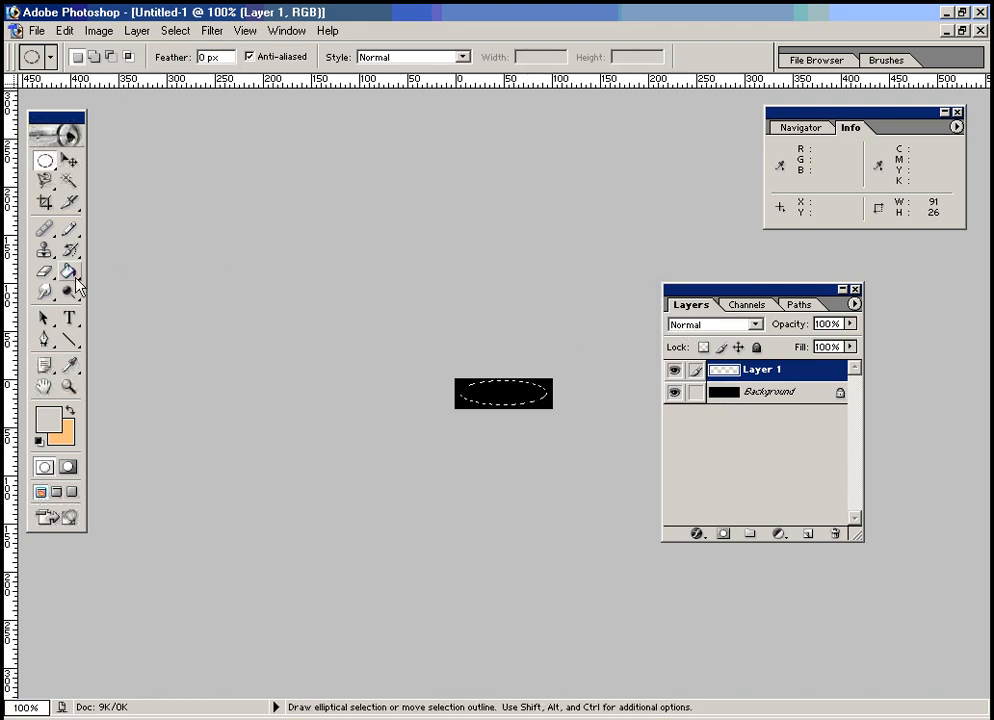
pyautogui.moveTo(77, 280); pyautogui.dragTo(148, 300)
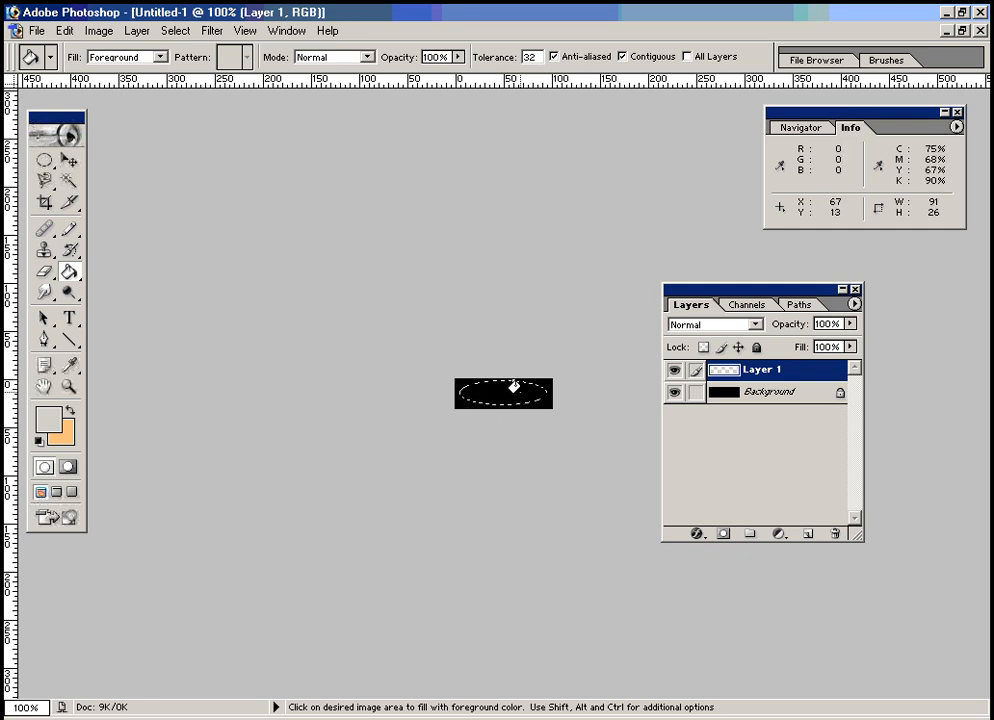
pyautogui.click(500, 383)
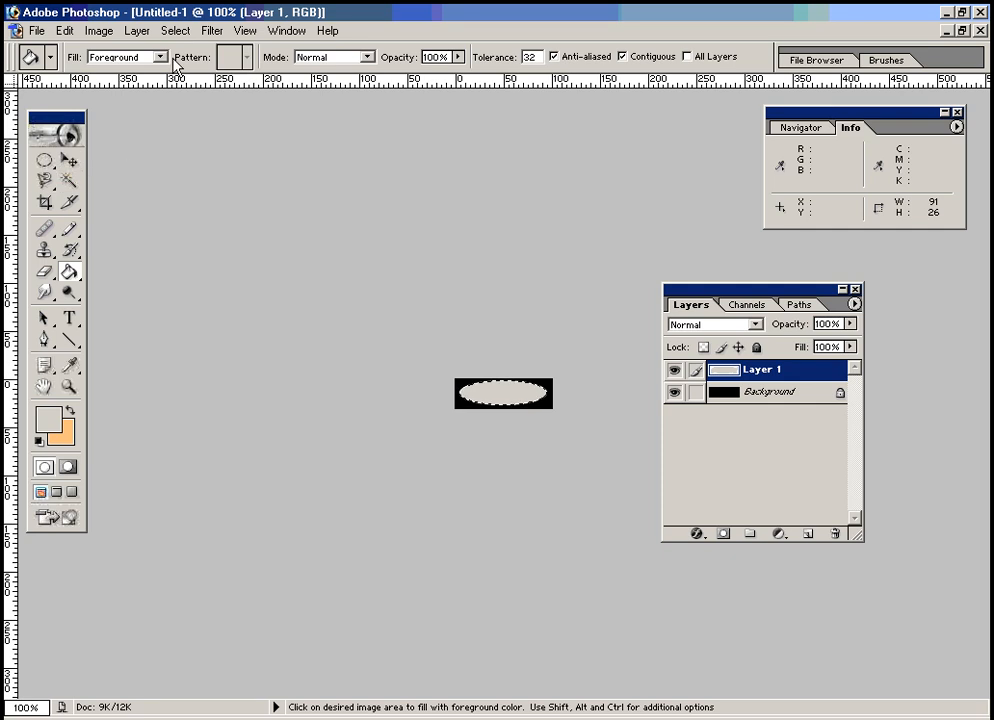
pyautogui.click(176, 31)
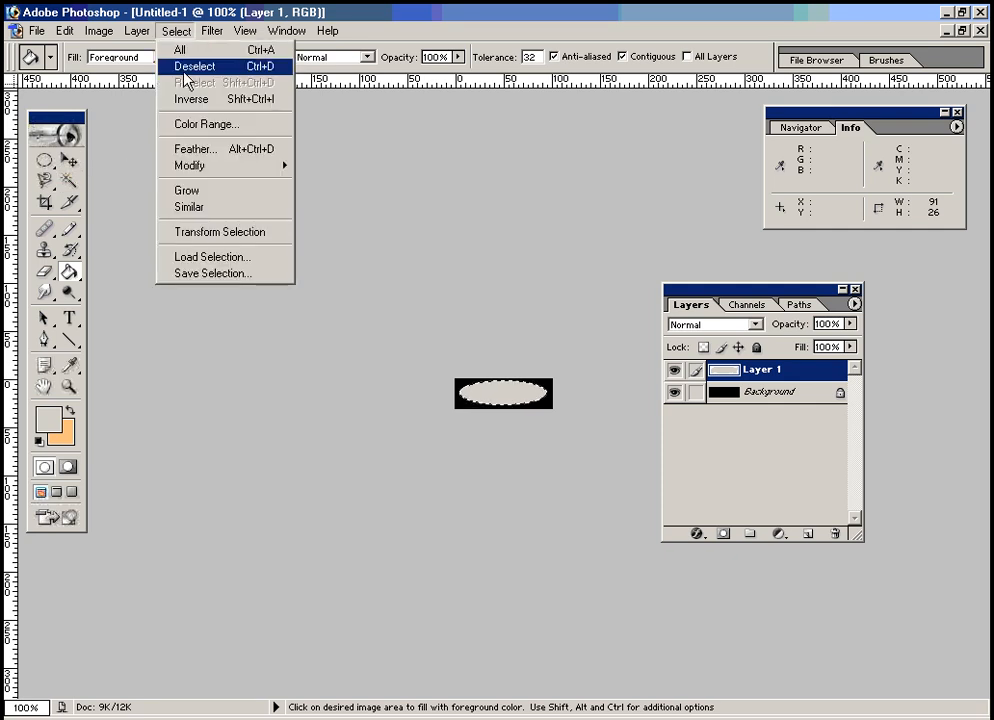
pyautogui.click(190, 67)
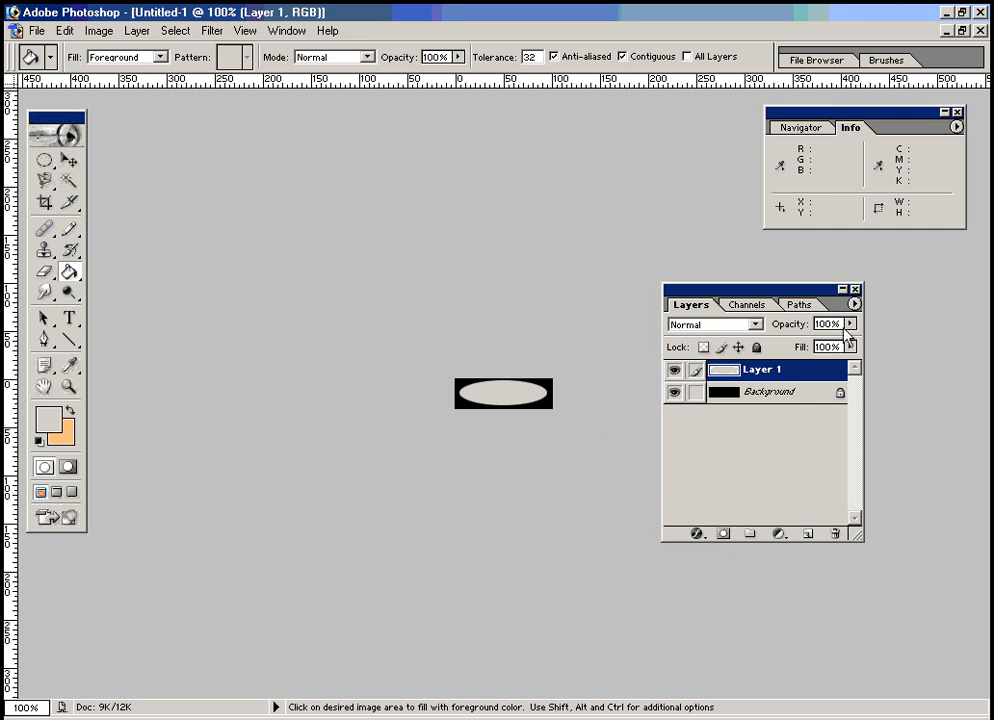
# Add another empty layer above the gray ellipse's layer with the default settings.
pyautogui.click(853, 304)
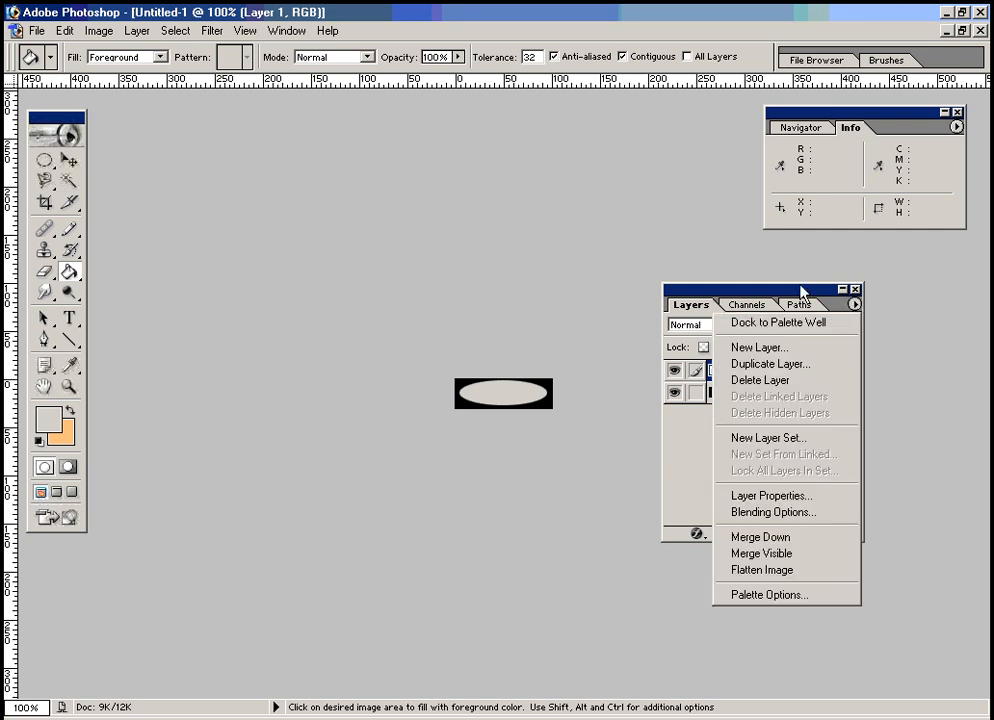
pyautogui.click(768, 348)
pyautogui.click(639, 324)
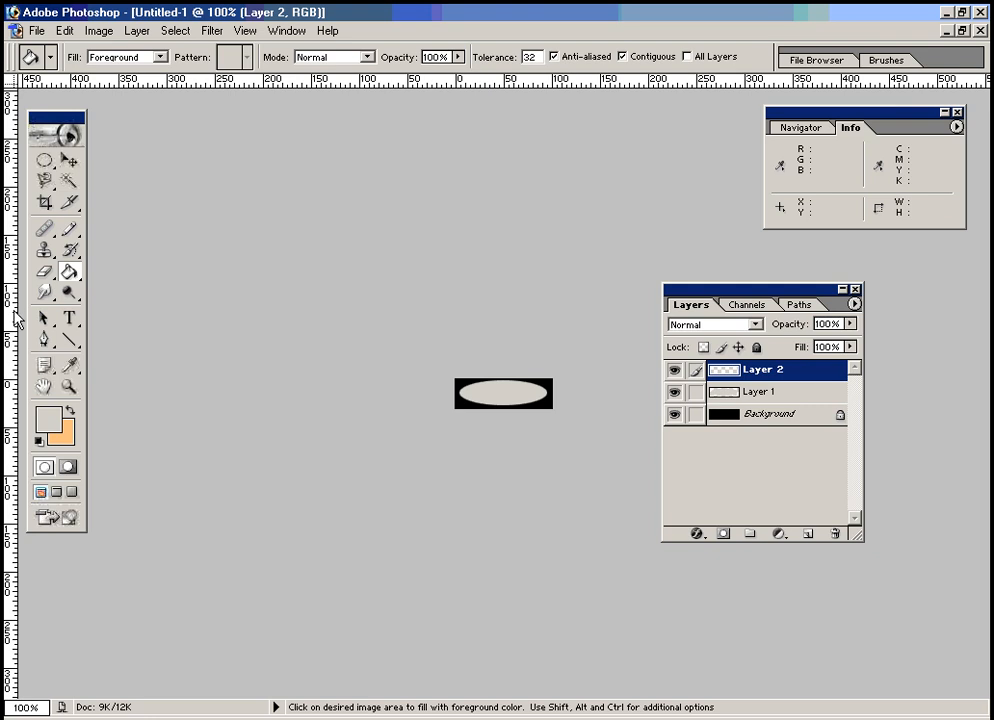
# Set the Type tool's text color to dark blue 000066.
pyautogui.click(69, 320)
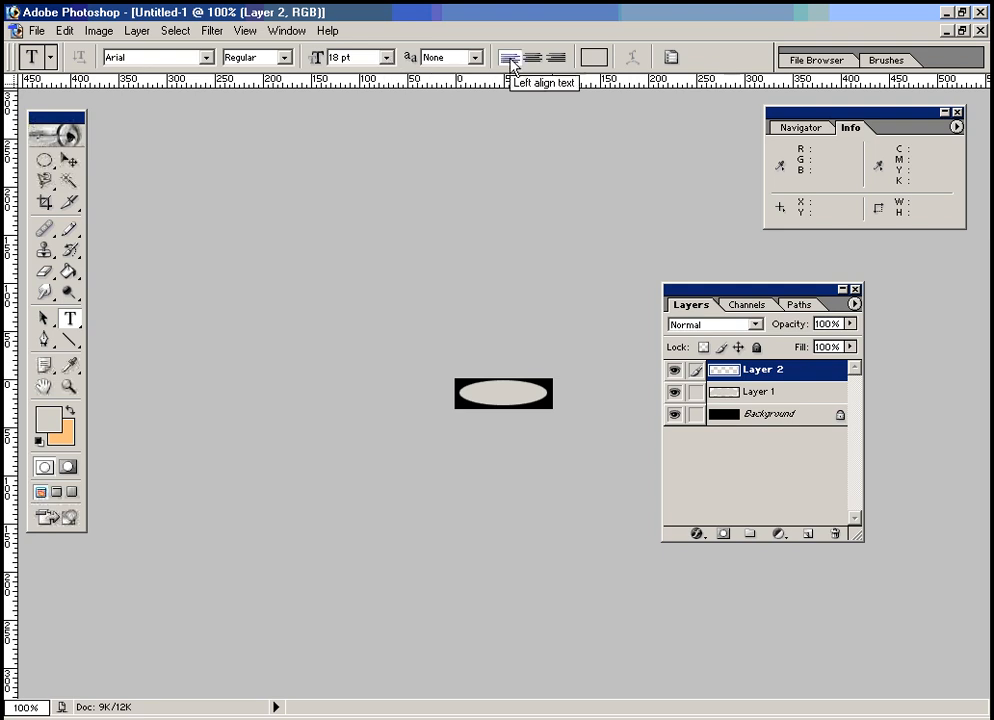
pyautogui.click(594, 58)
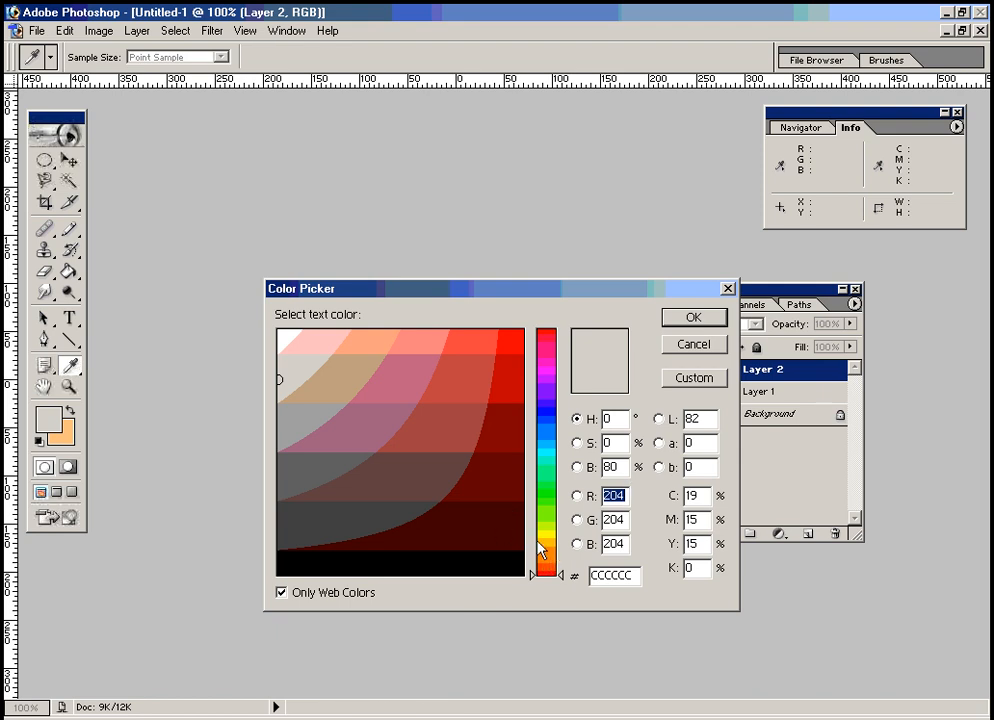
pyautogui.click(541, 416)
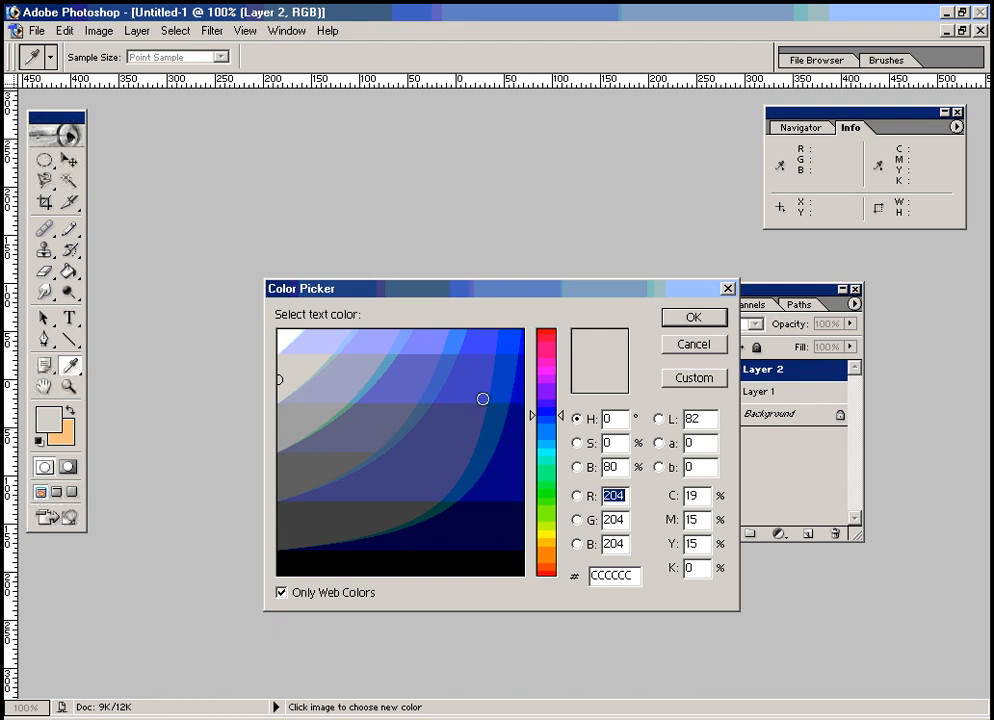
pyautogui.click(486, 345)
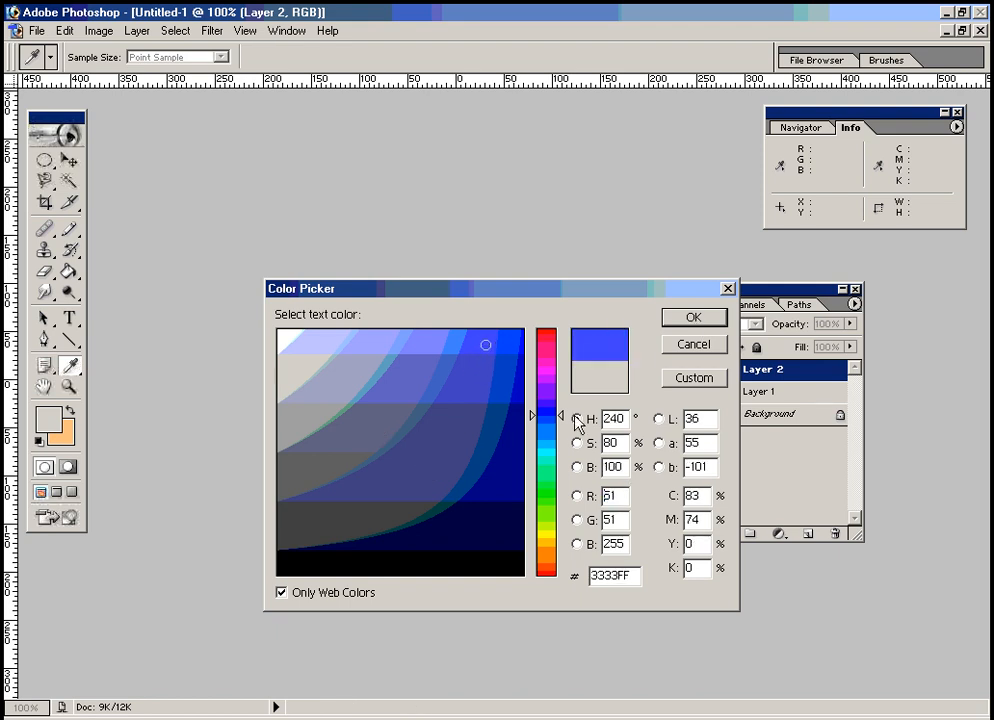
pyautogui.click(512, 480)
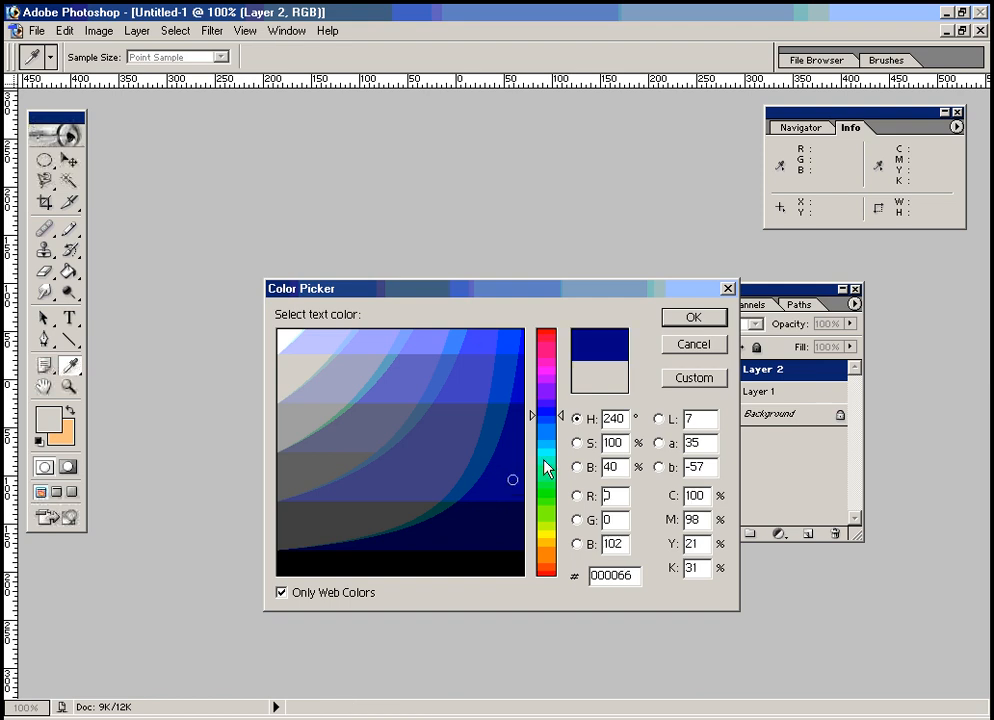
pyautogui.click(688, 320)
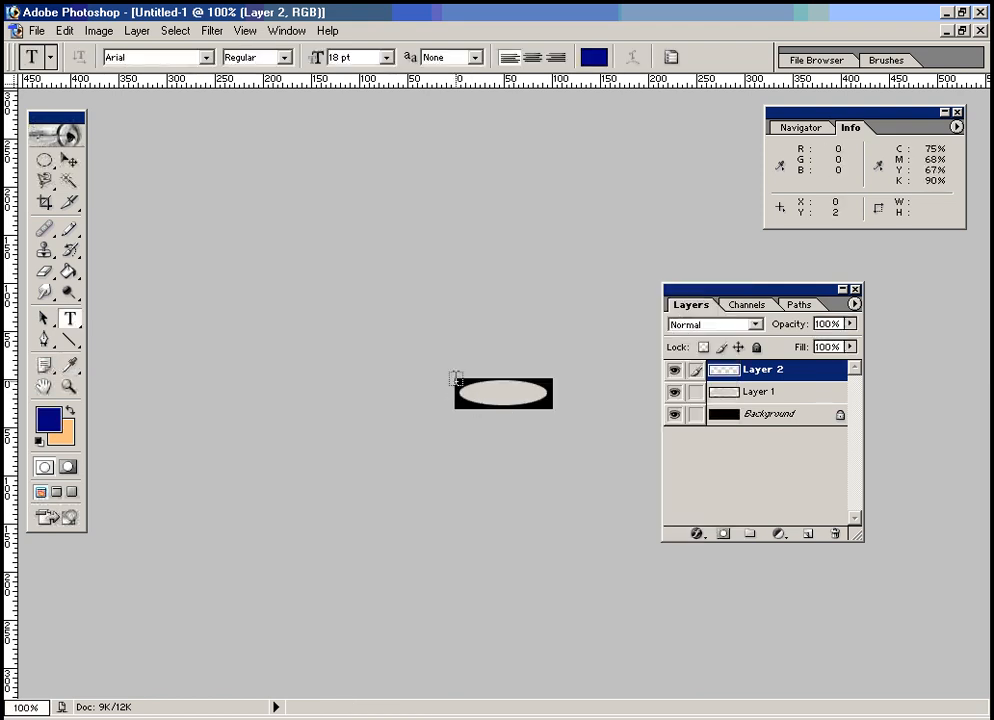
# Enter the text "Button" in a text box about 99 × 42 pixels placed over the ellipse.
pyautogui.moveTo(455, 377); pyautogui.dragTo(553, 417)
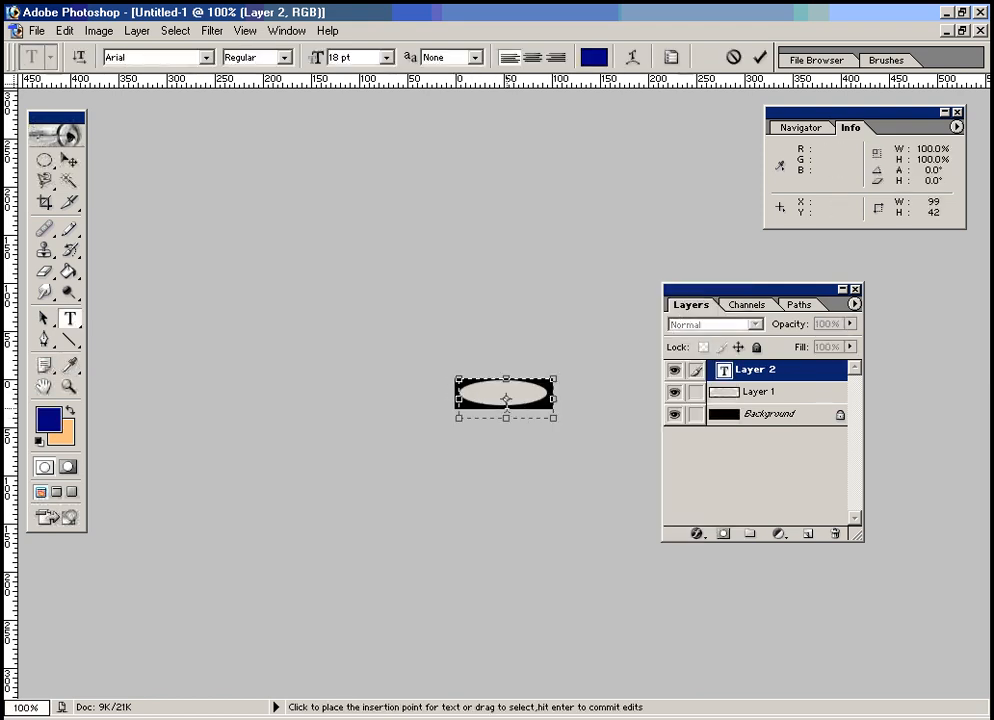
pyautogui.write('D')
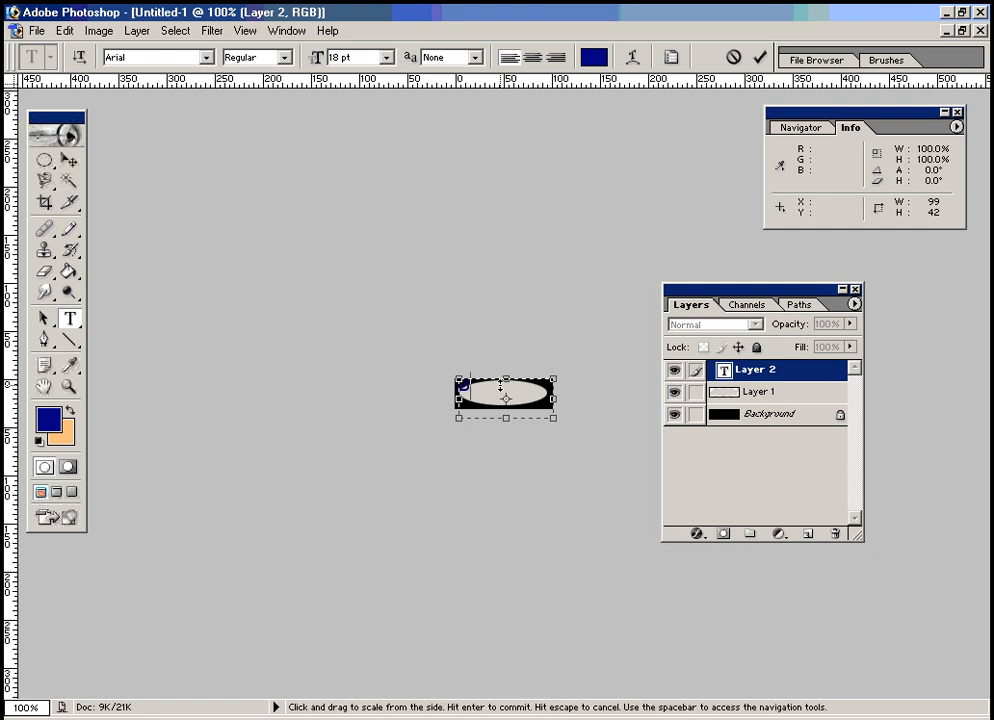
pyautogui.write('utton')
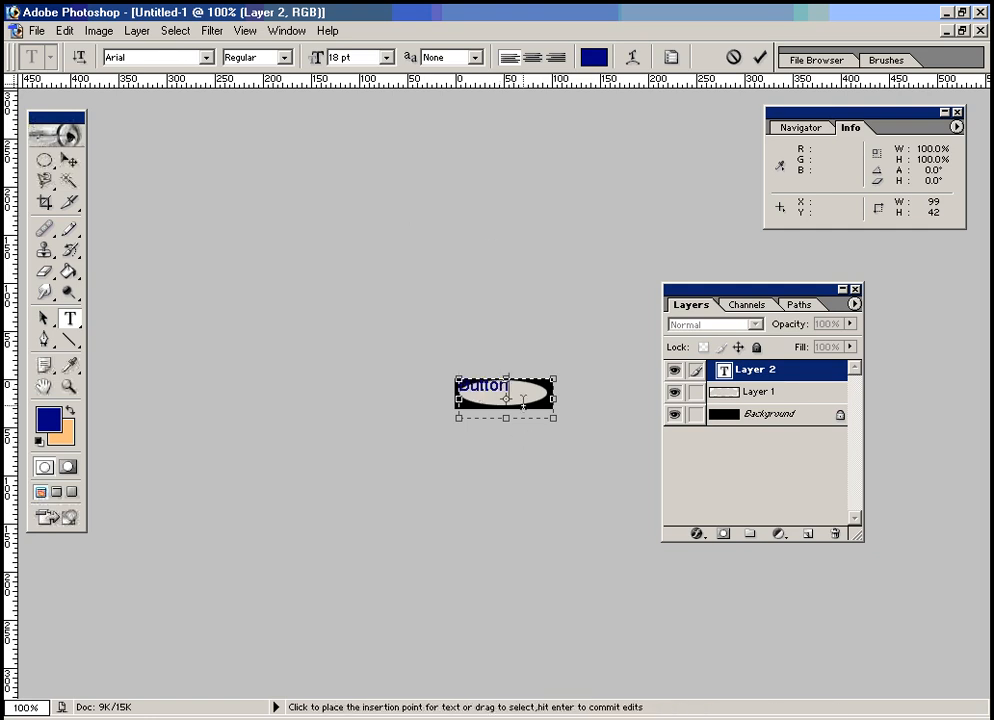
# Move the "Button" text to the middle of the gray ellipse and nudge it slightly upward.
pyautogui.click(67, 162)
pyautogui.moveTo(495, 387); pyautogui.dragTo(511, 397)
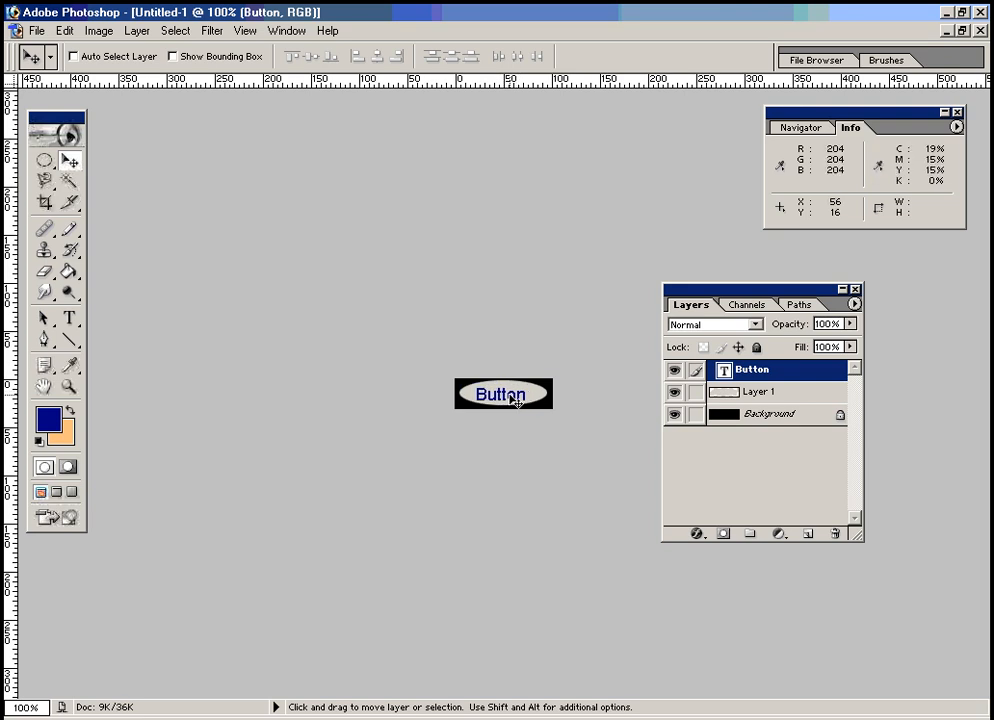
pyautogui.press('Up')
pyautogui.press('Up')
pyautogui.press('Up')
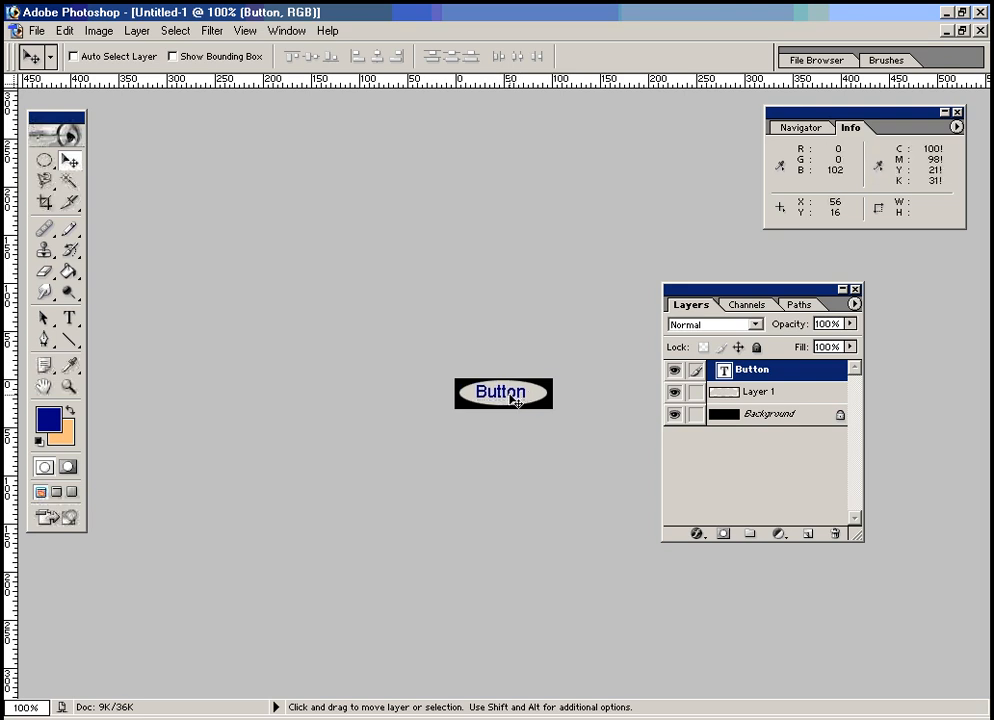
# Nudge the "Button" text slightly down and add a drop shadow to its layer with the default settings.
pyautogui.press('Down')
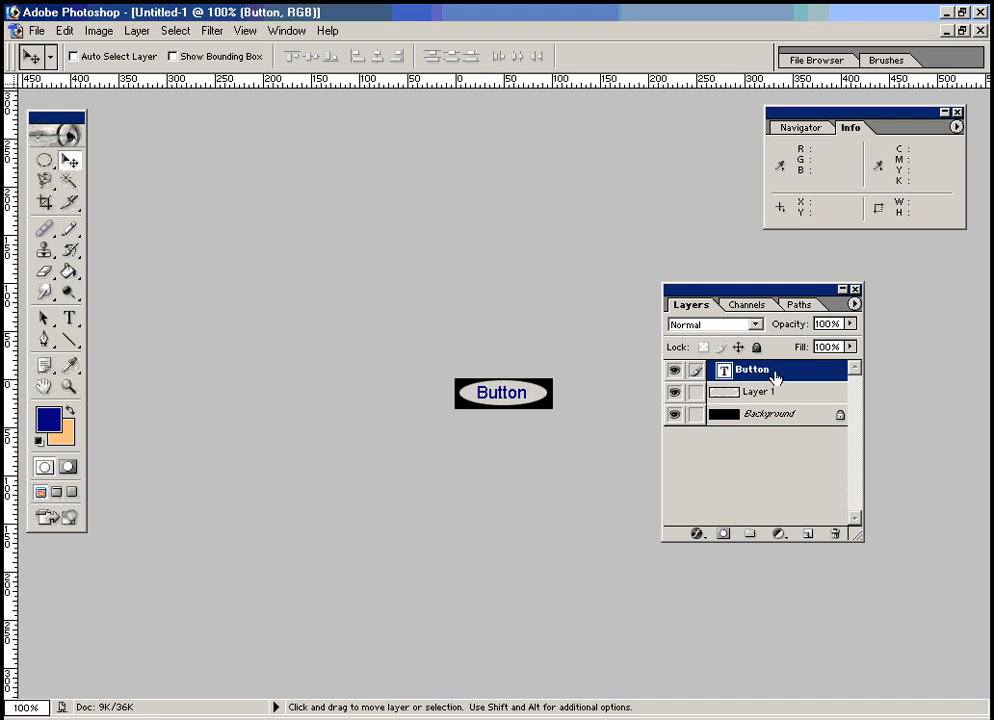
pyautogui.click(138, 31)
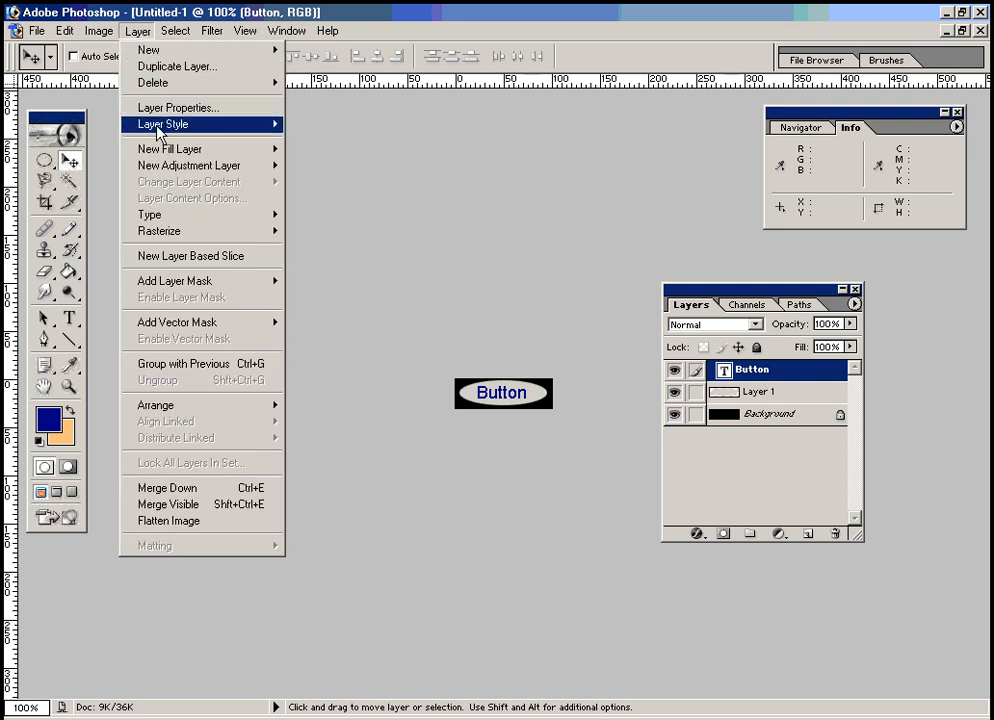
pyautogui.moveTo(158, 130)
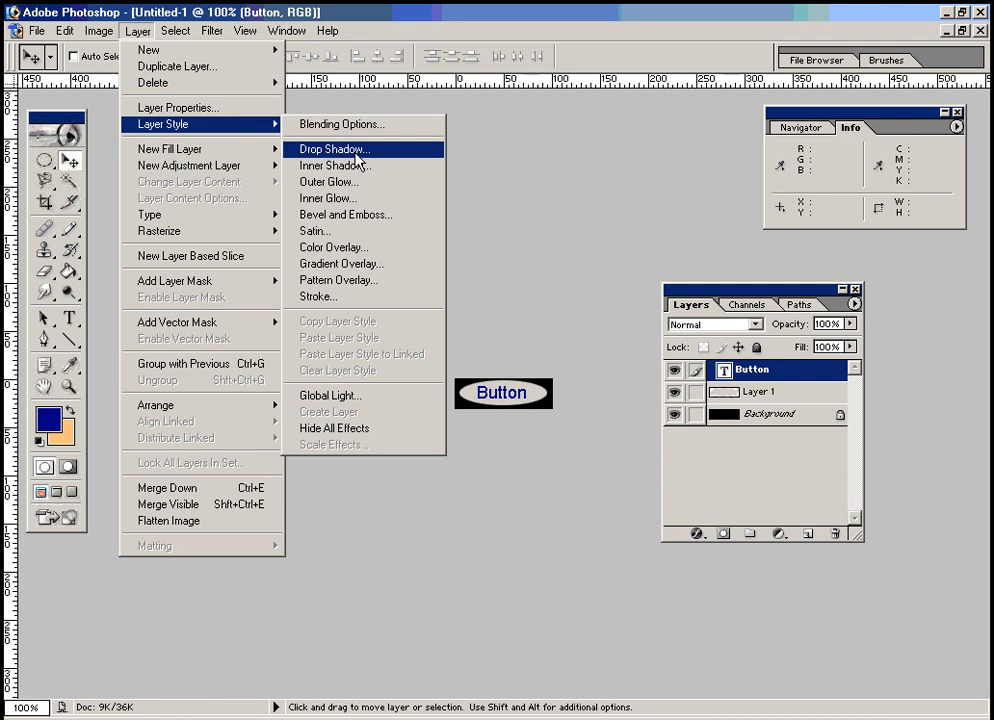
pyautogui.click(356, 157)
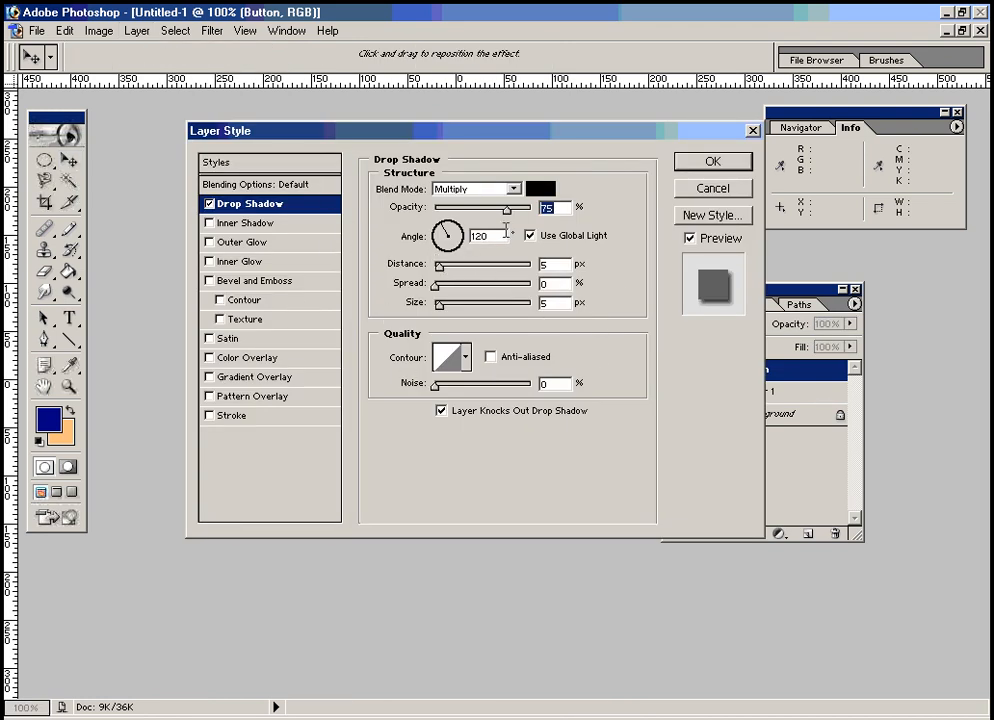
pyautogui.click(712, 163)
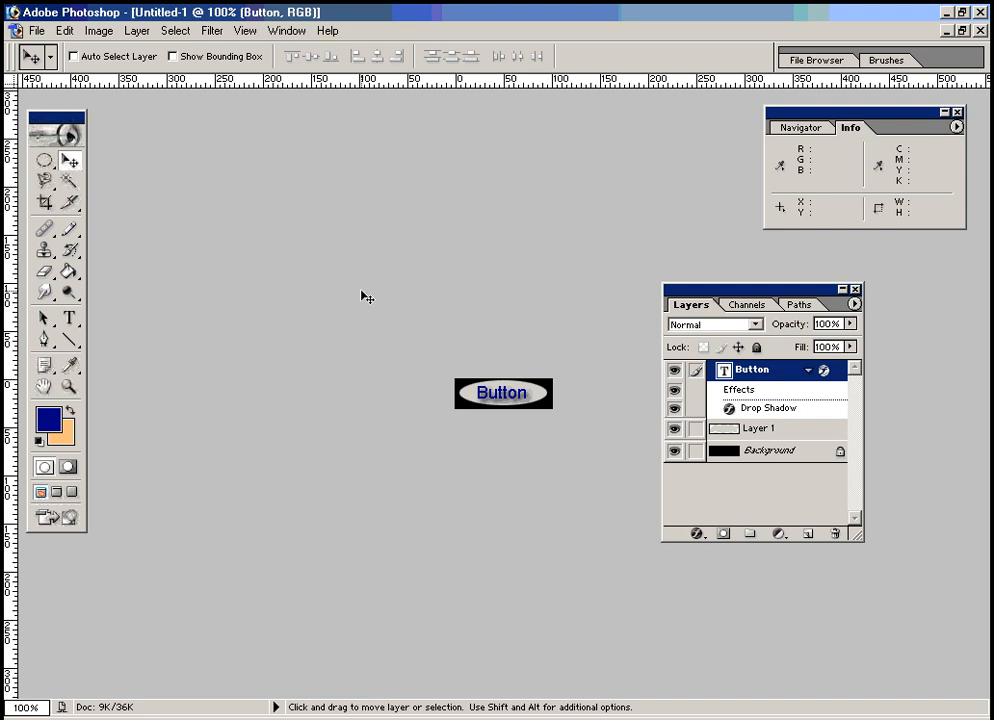
pyautogui.click(38, 31)
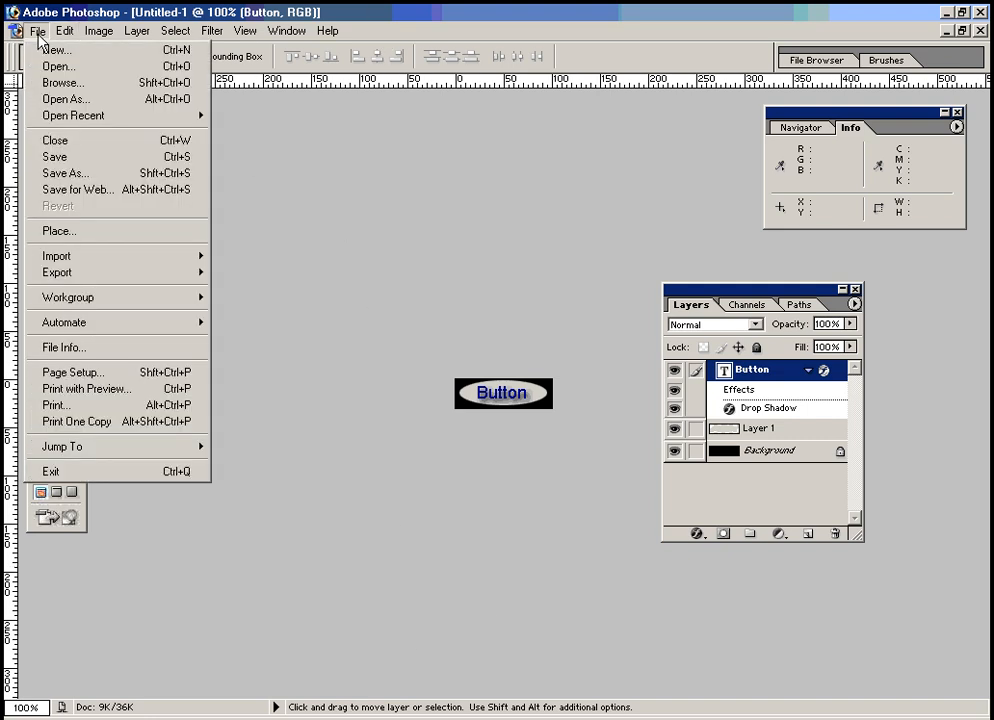
pyautogui.click(83, 176)
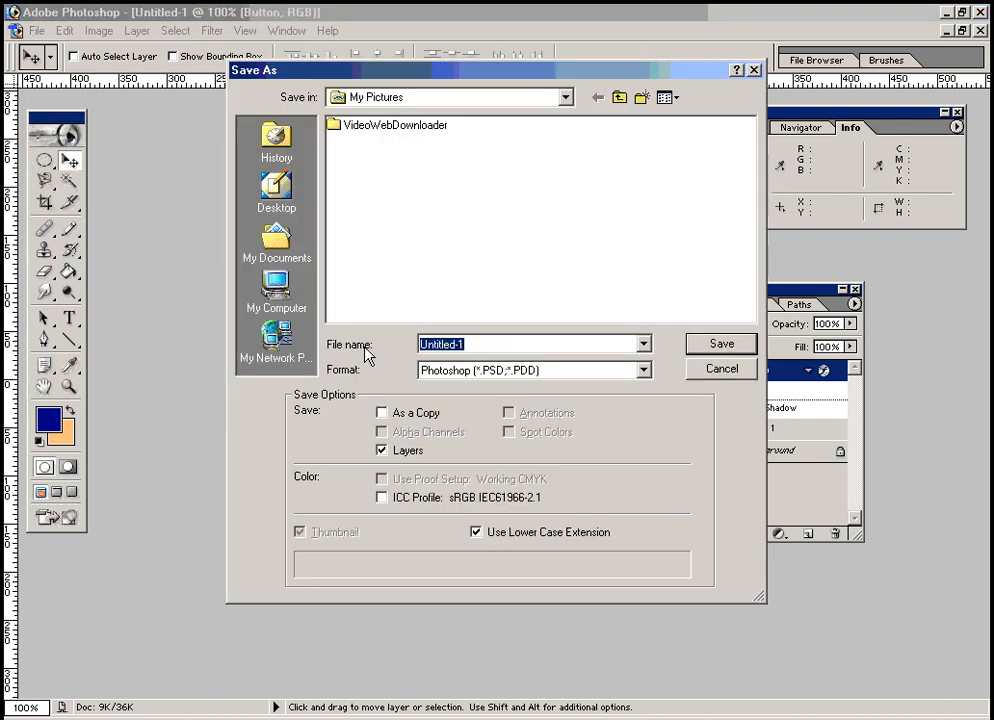
pyautogui.write('button')
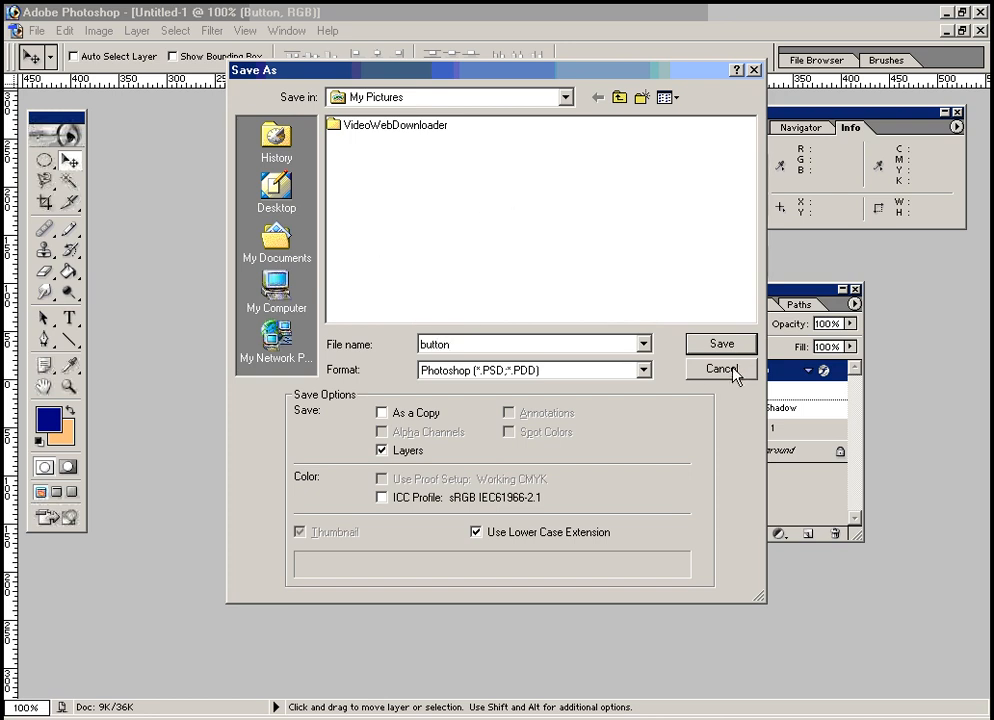
pyautogui.click(754, 70)
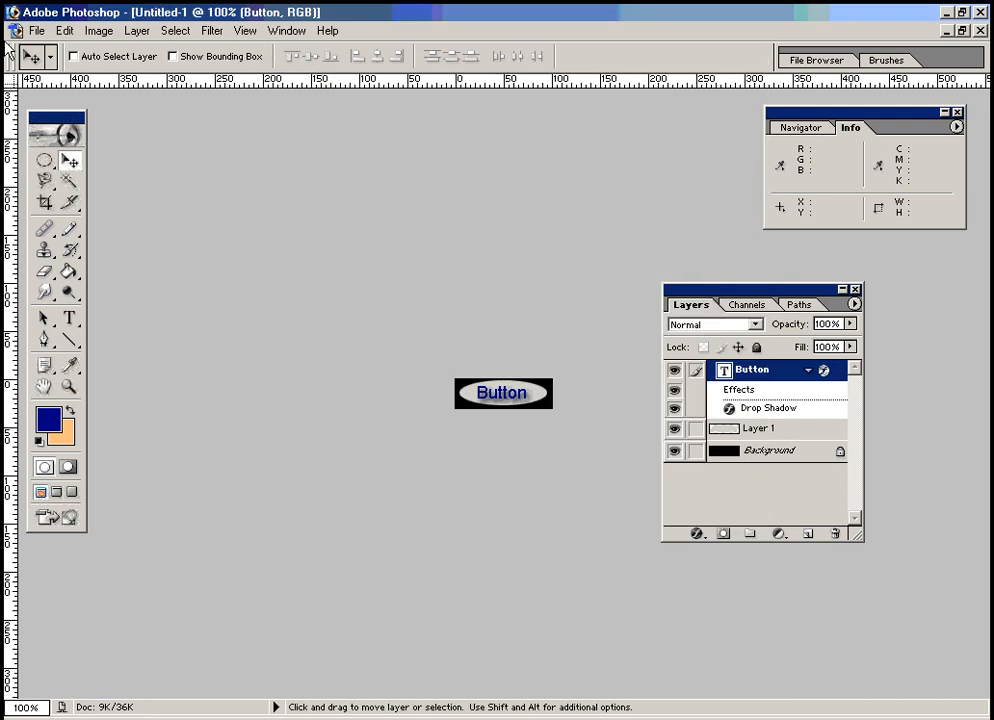
# Preview the button's Save for Web output with the GIF 128 Dithered preset, then close the preview without saving.
pyautogui.click(37, 30)
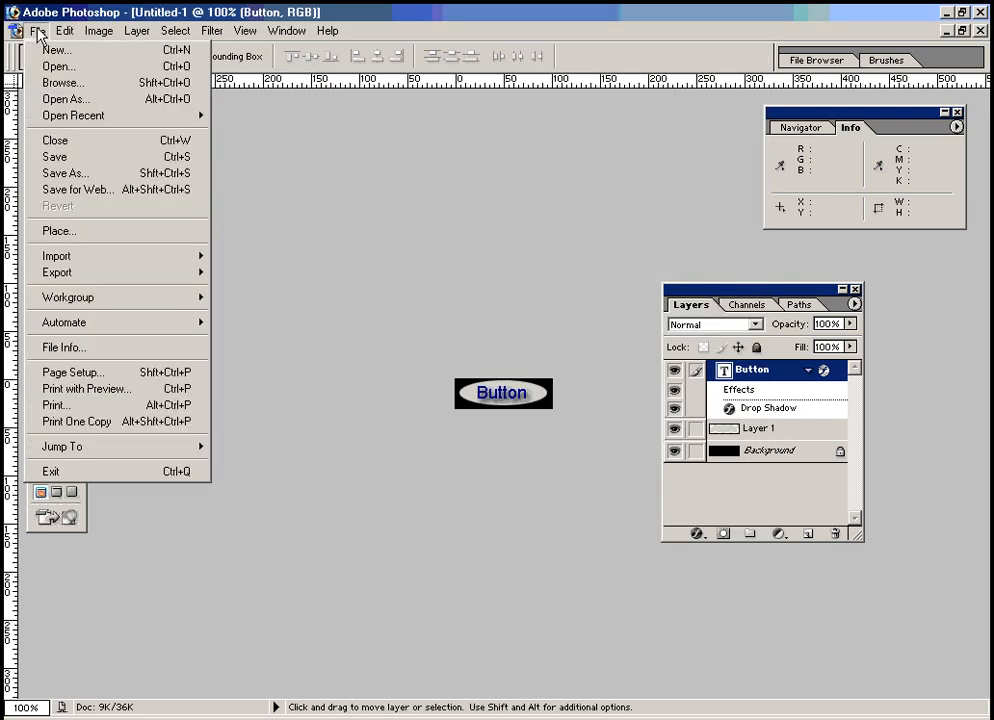
pyautogui.click(66, 192)
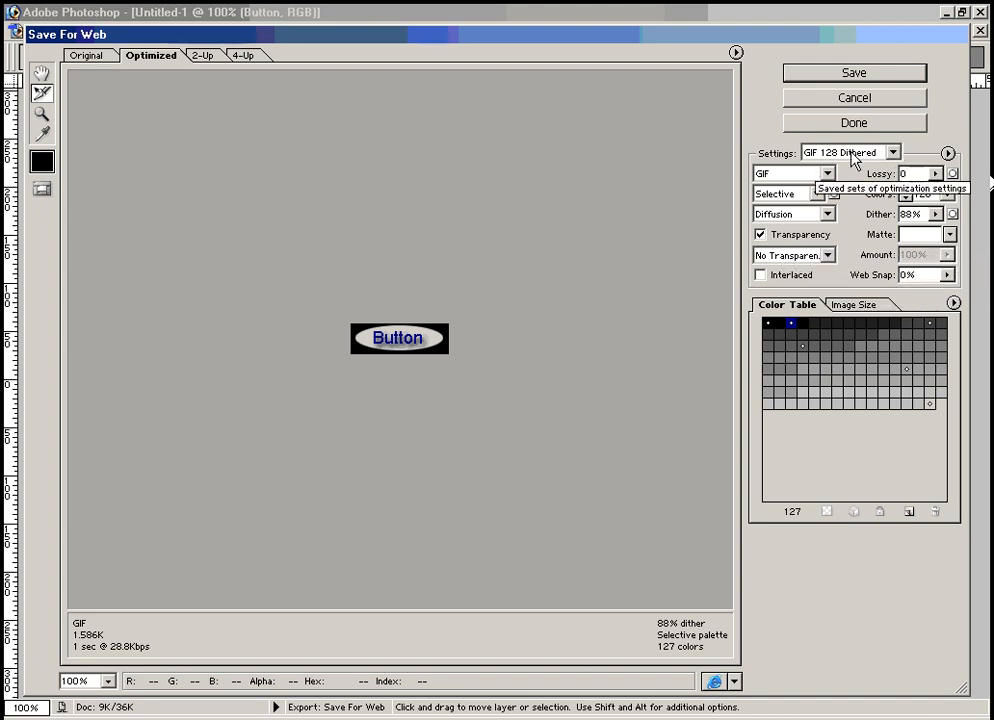
pyautogui.click(893, 152)
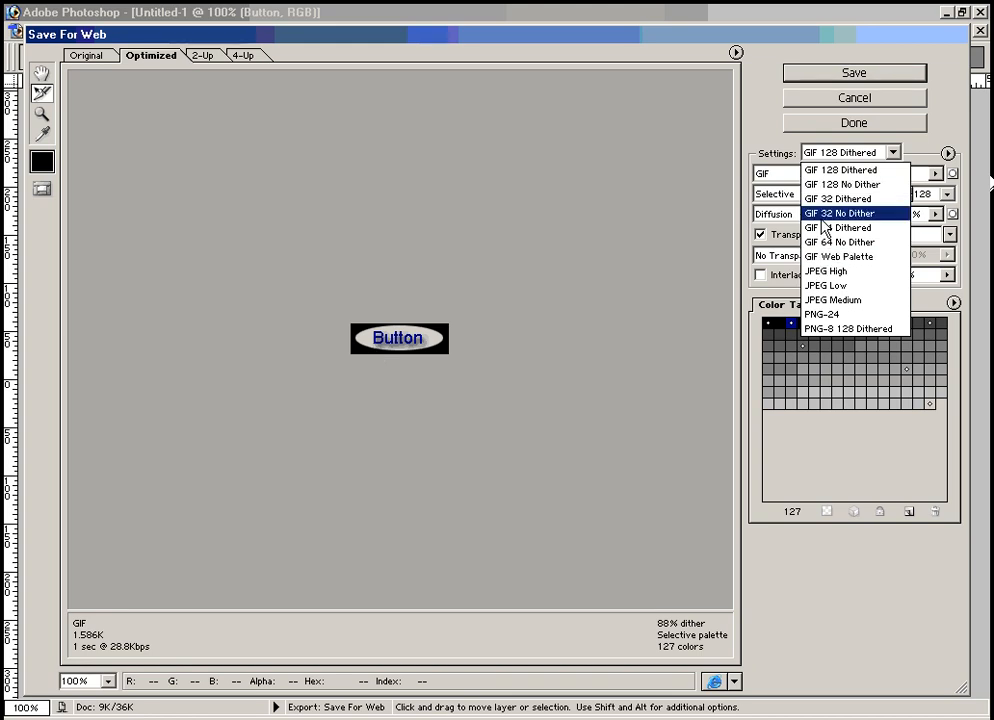
pyautogui.click(821, 174)
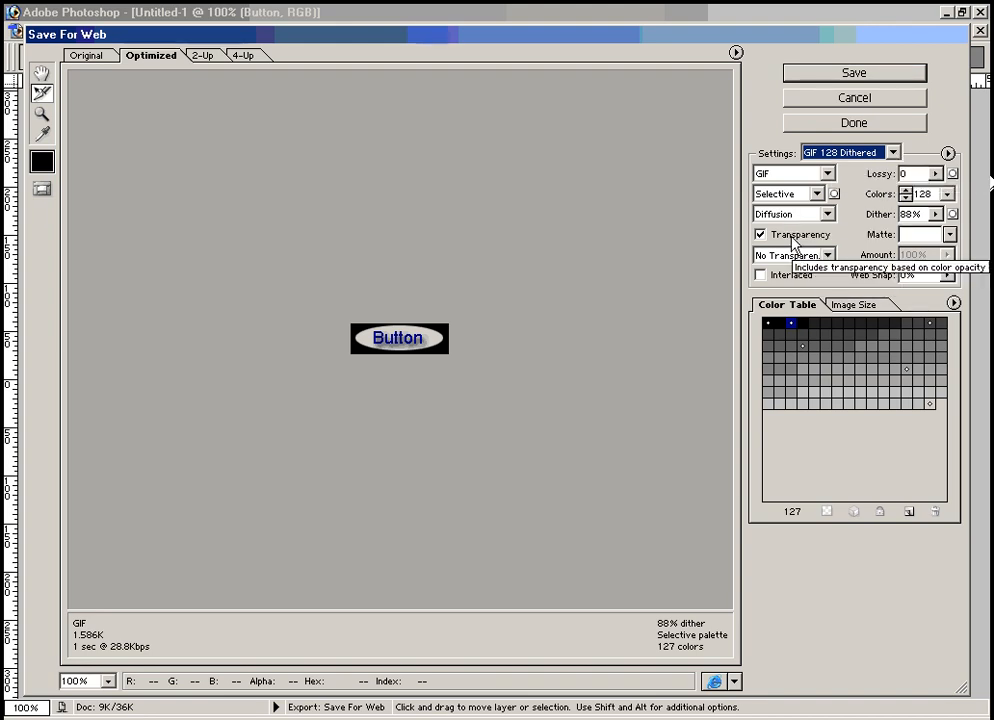
pyautogui.click(840, 98)
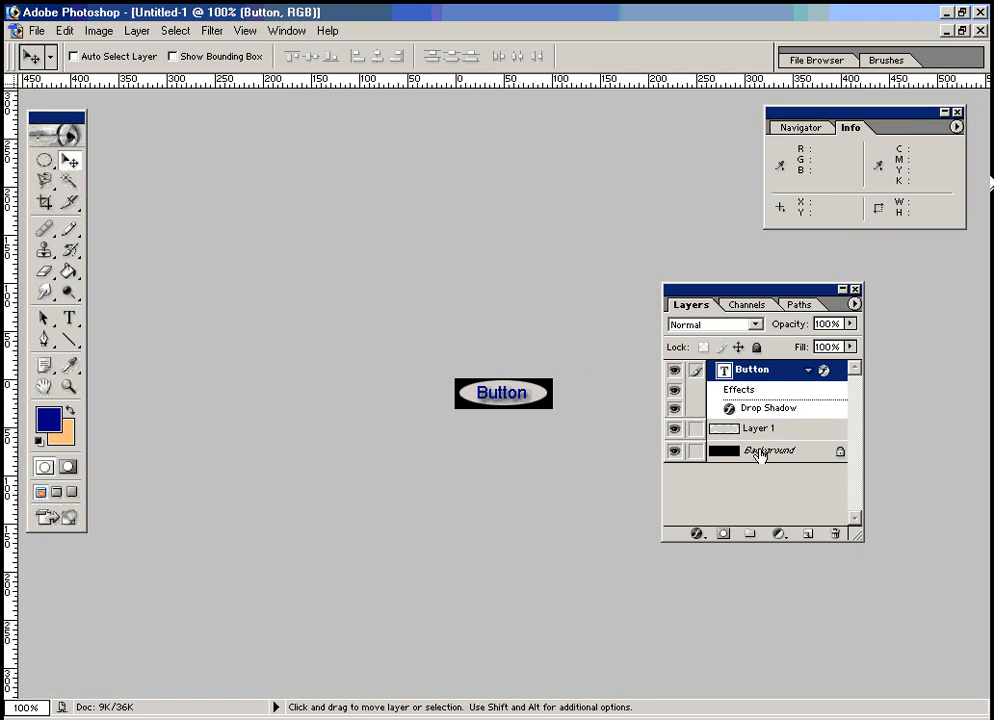
# Hide the black Background layer and preview the button's transparent GIF in Save for Web without saving.
pyautogui.click(760, 455)
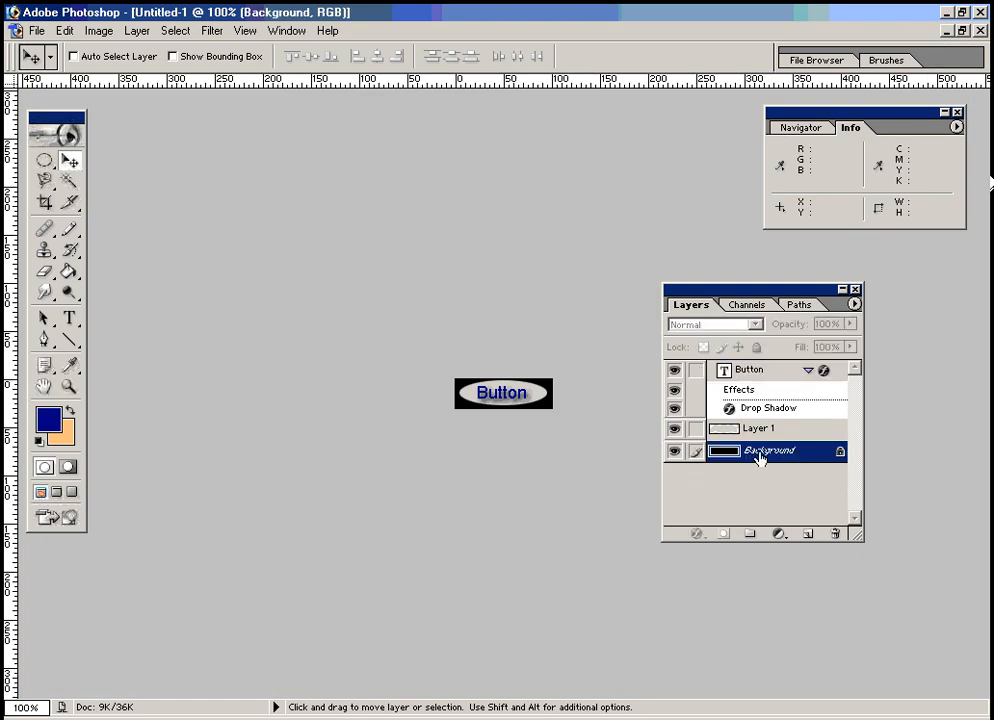
pyautogui.click(674, 452)
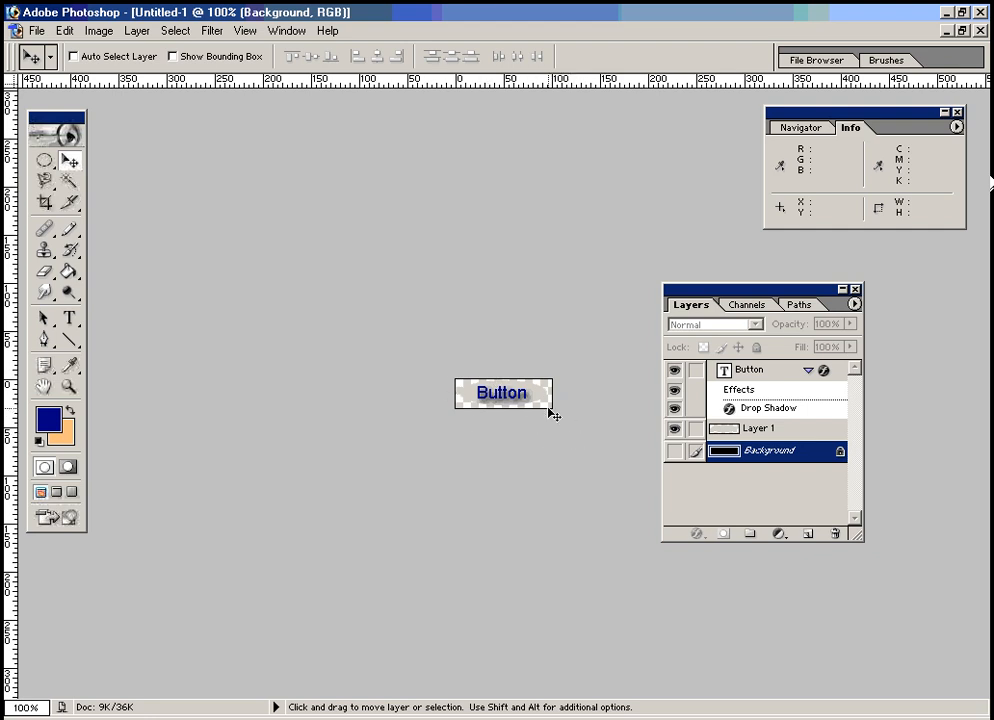
pyautogui.click(37, 31)
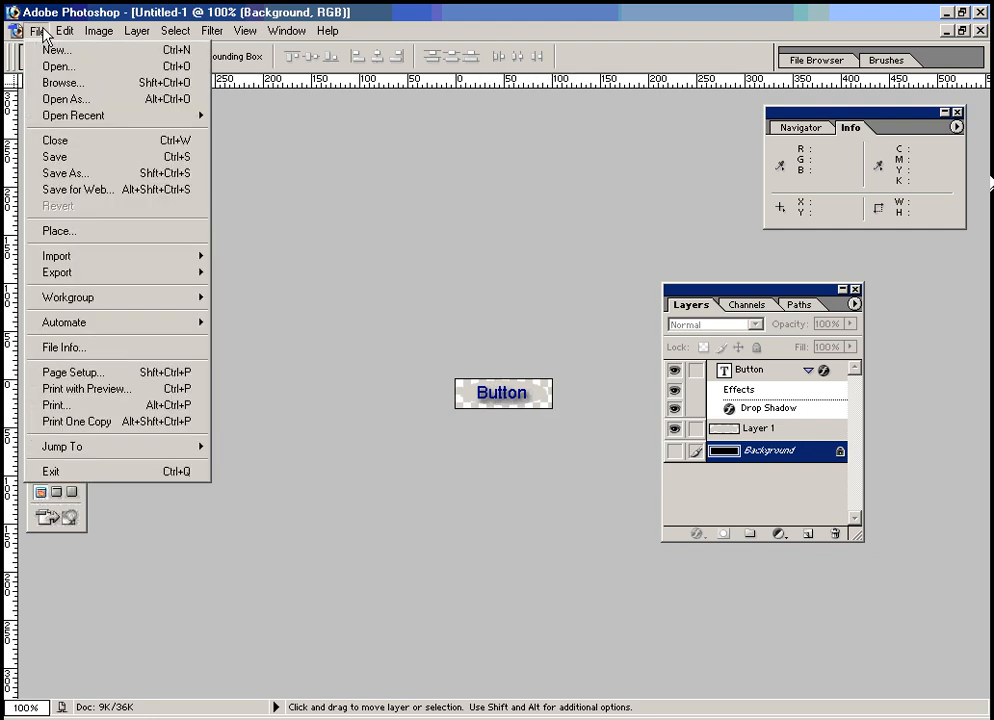
pyautogui.click(73, 192)
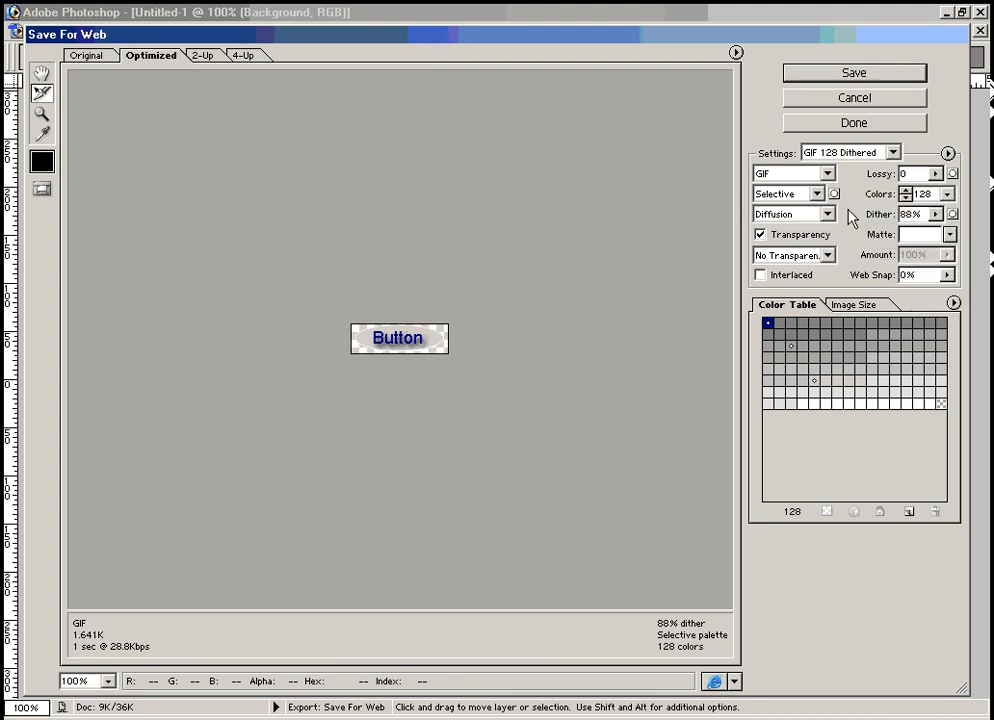
pyautogui.click(836, 104)
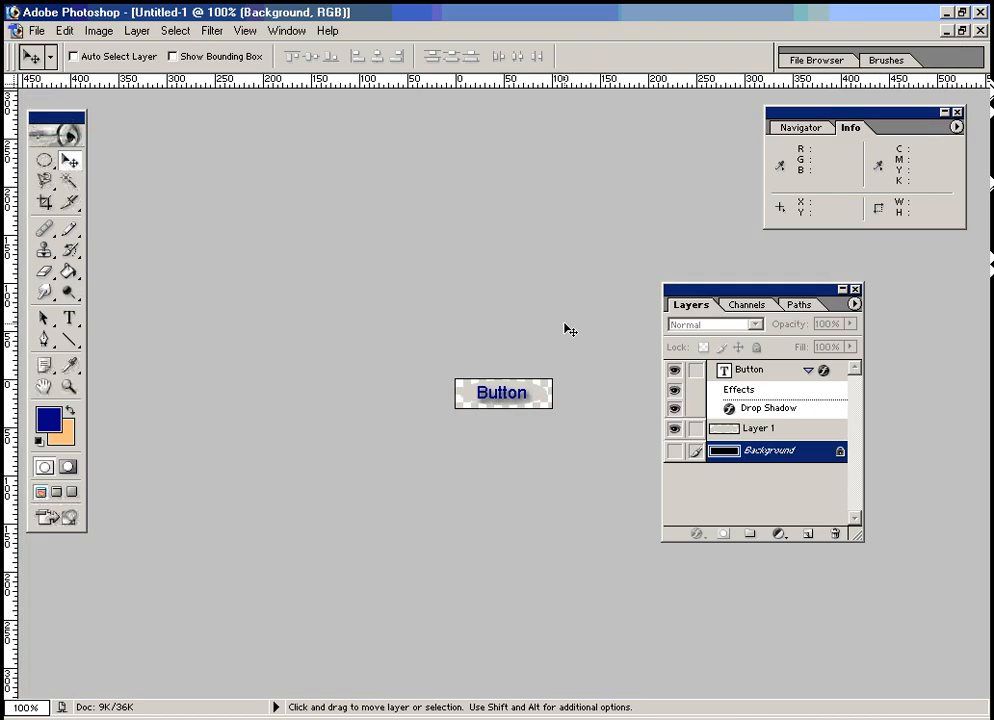
# Show the Background layer again and preview the button on black in Save for Web without saving.
pyautogui.click(674, 452)
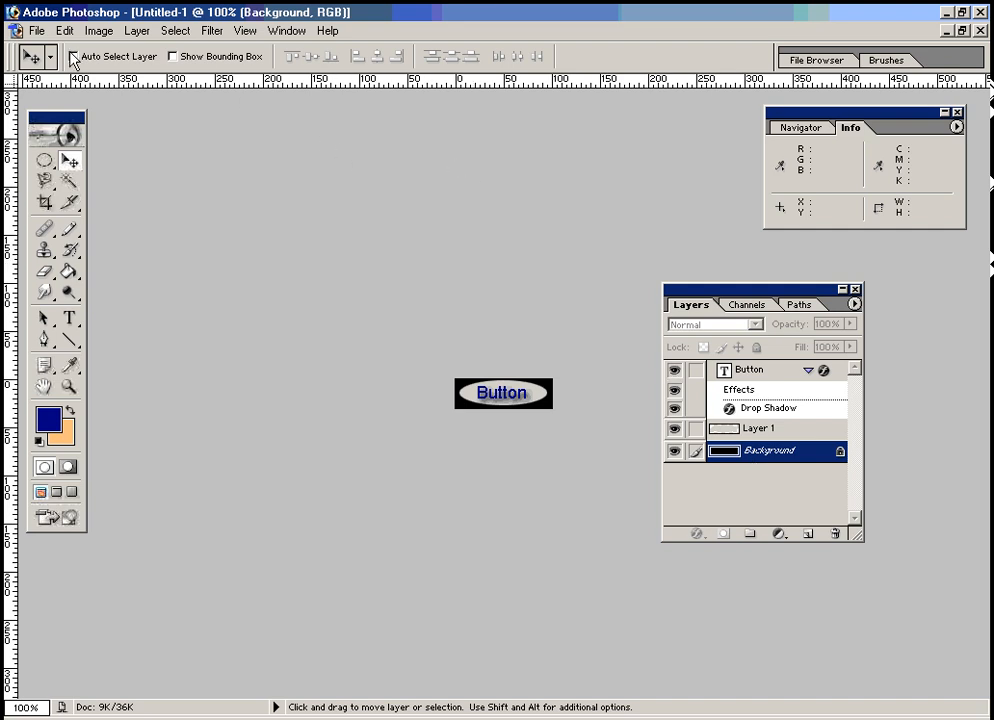
pyautogui.click(37, 31)
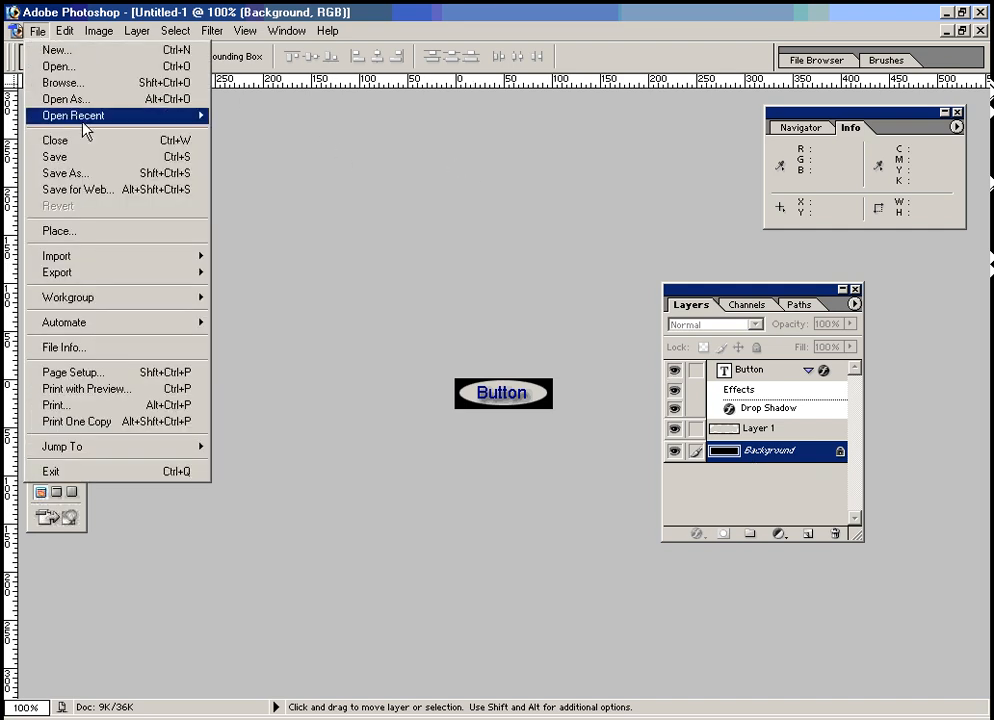
pyautogui.click(101, 195)
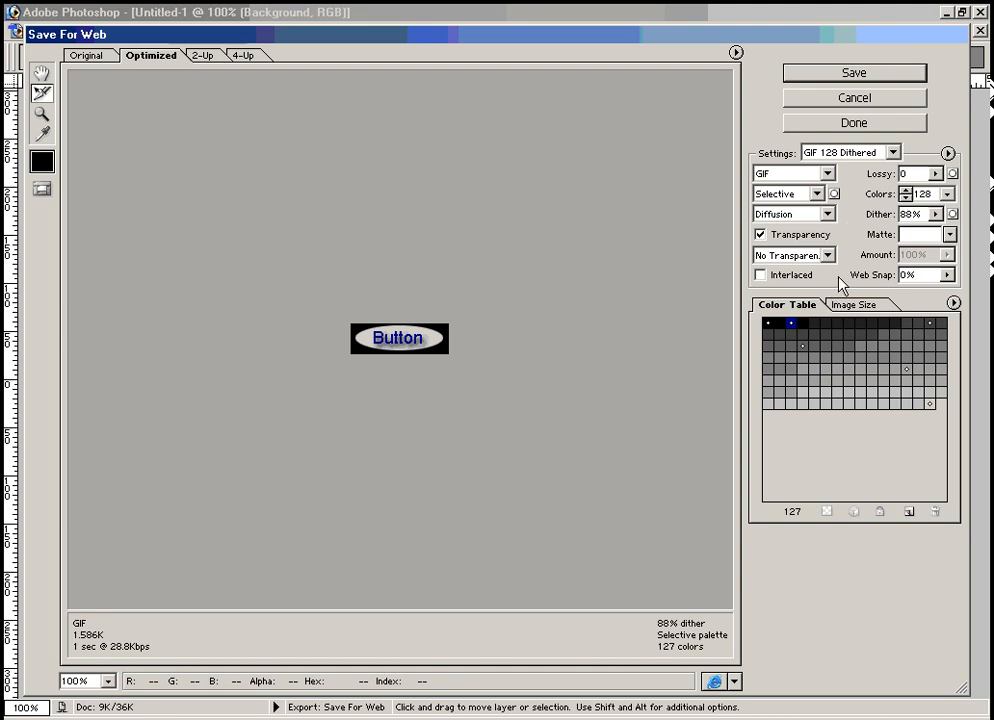
pyautogui.click(888, 99)
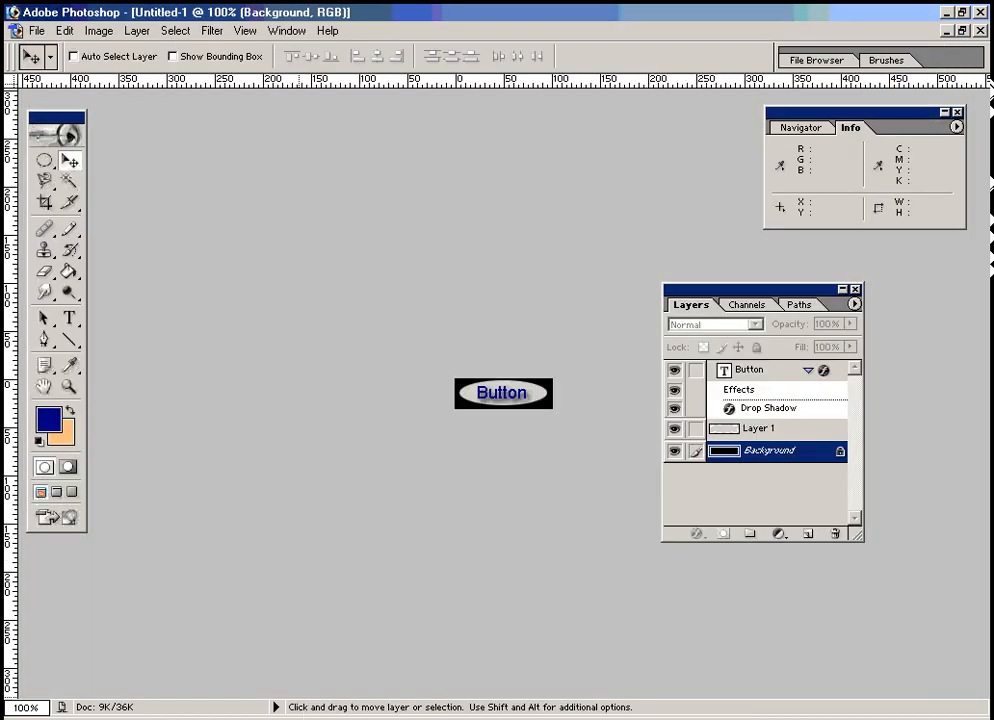